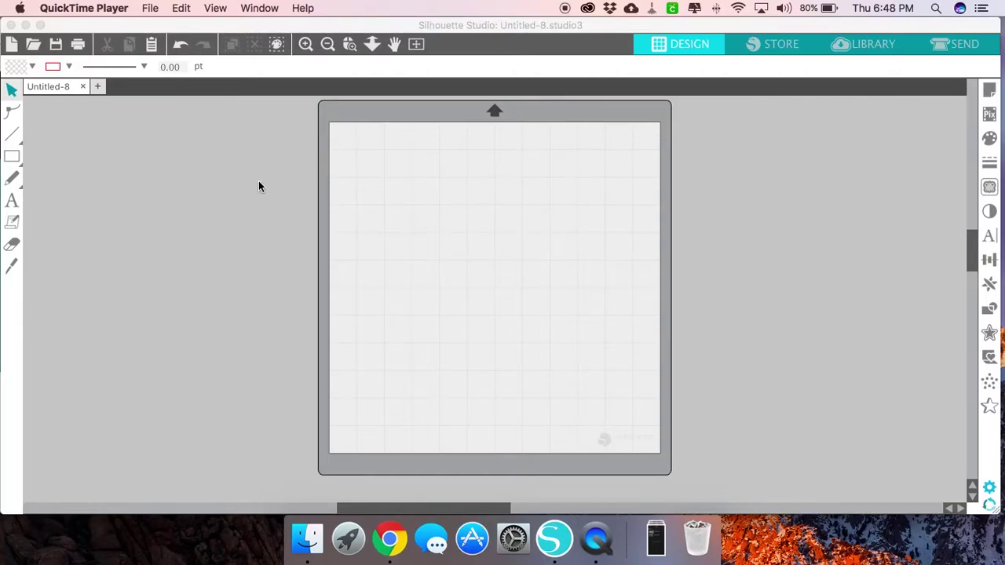
Add a sticky note reading 'Add notes' left of the mat and enlarge it slightly.
left_click(16, 226)
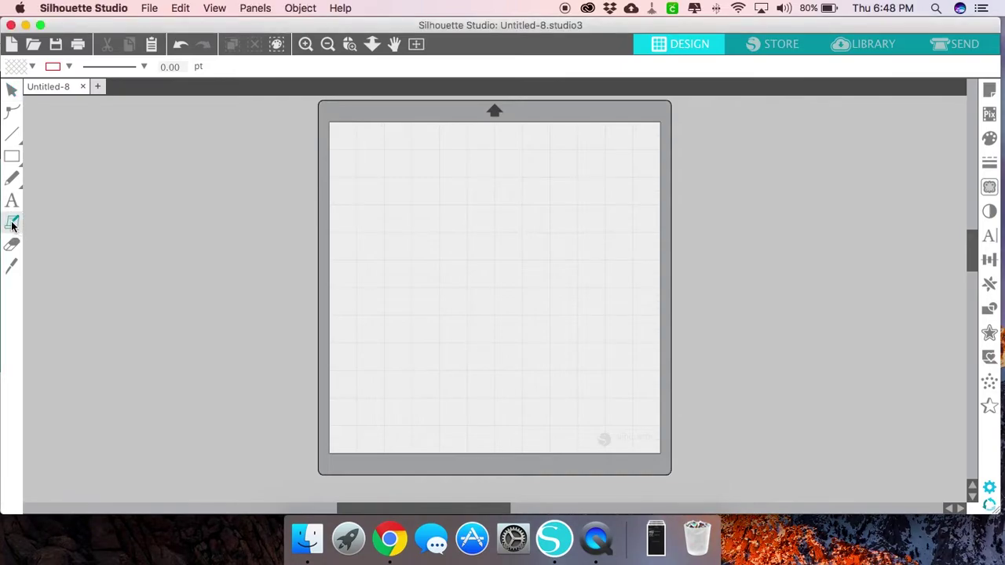
left_click(111, 237)
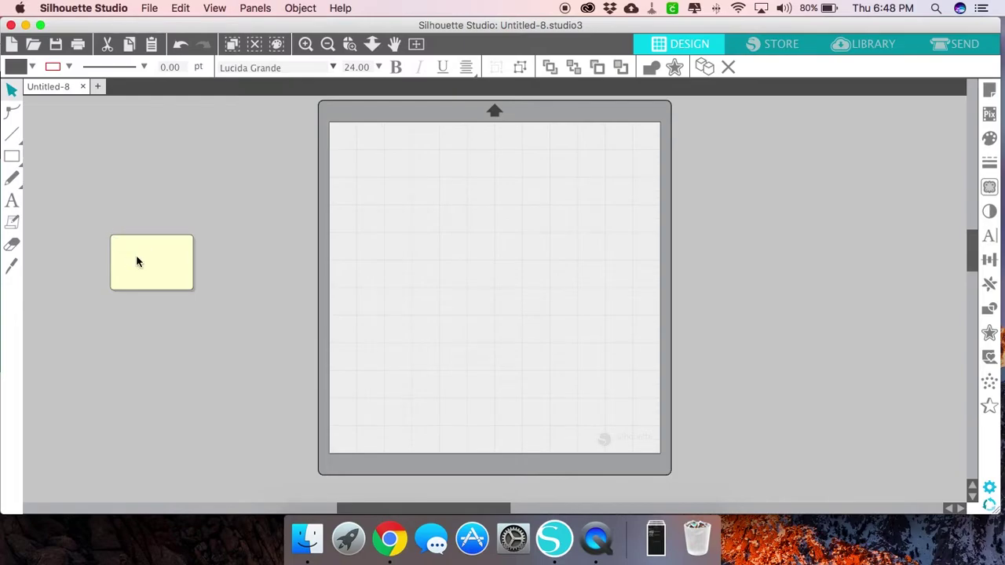
type("Add no")
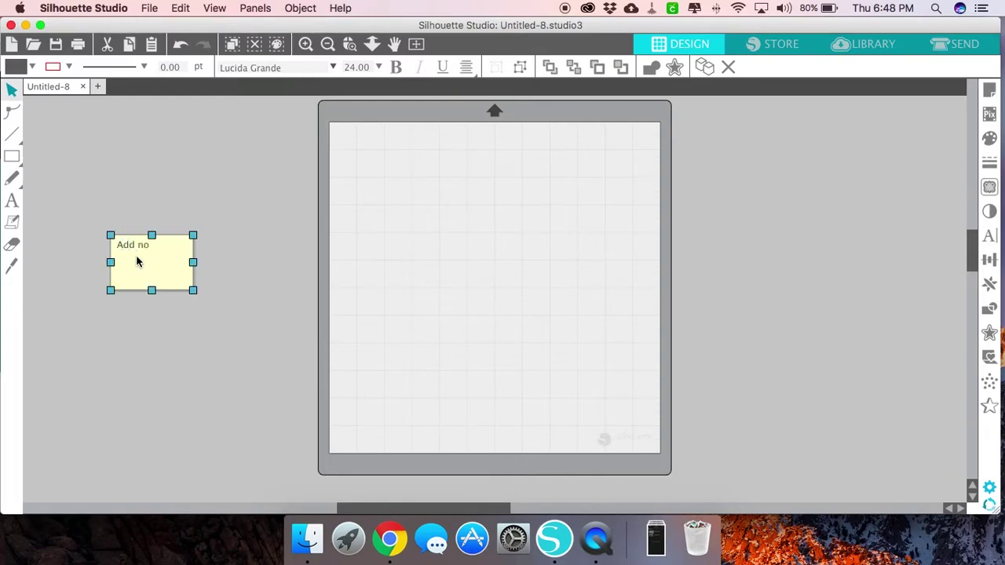
type("tees")
key("BackSpace")
key("BackSpace")
type("s")
left_click(182, 315)
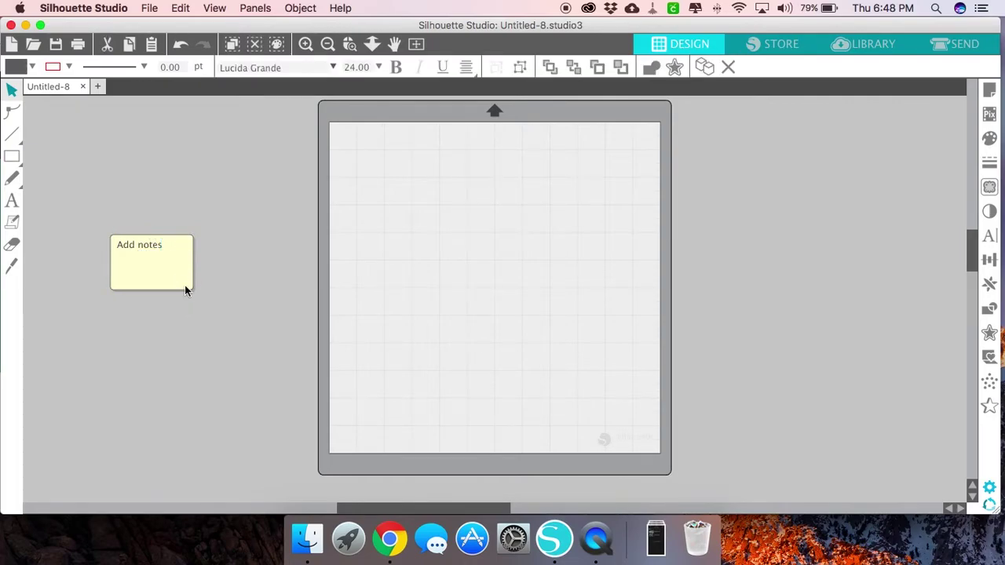
left_click(191, 287)
mouse_move(193, 291)
left_mouse_down()
mouse_move(298, 357)
mouse_move(204, 348)
mouse_move(202, 301)
mouse_move(285, 309)
mouse_move(199, 305)
left_mouse_up()
Add a blank sticky note under 'Add notes', delete it, and reselect the 'Add notes' note.
left_click(193, 358)
left_click(12, 222)
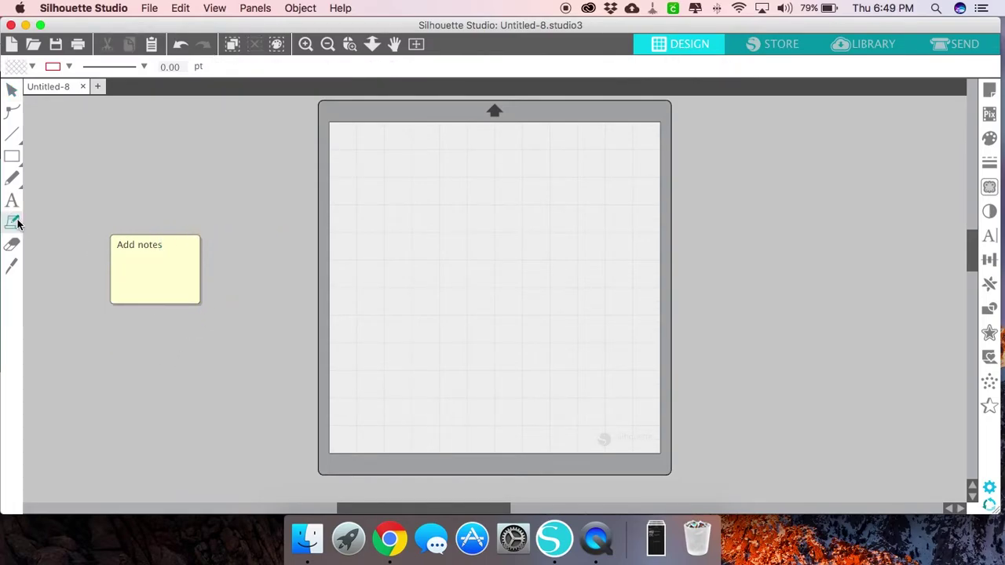
left_click(142, 350)
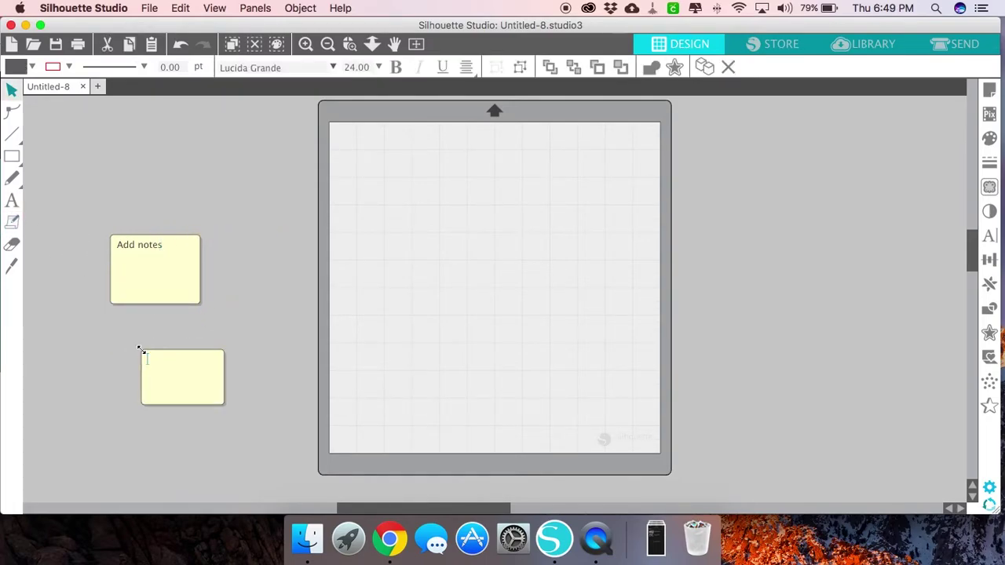
left_click_drag(191, 386, 160, 354)
left_click(179, 368)
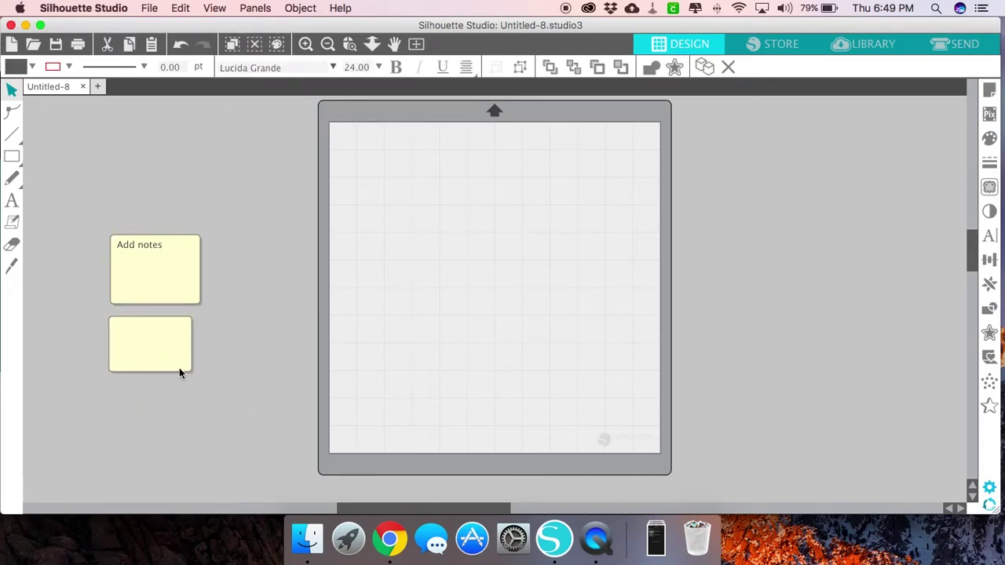
key("Delete")
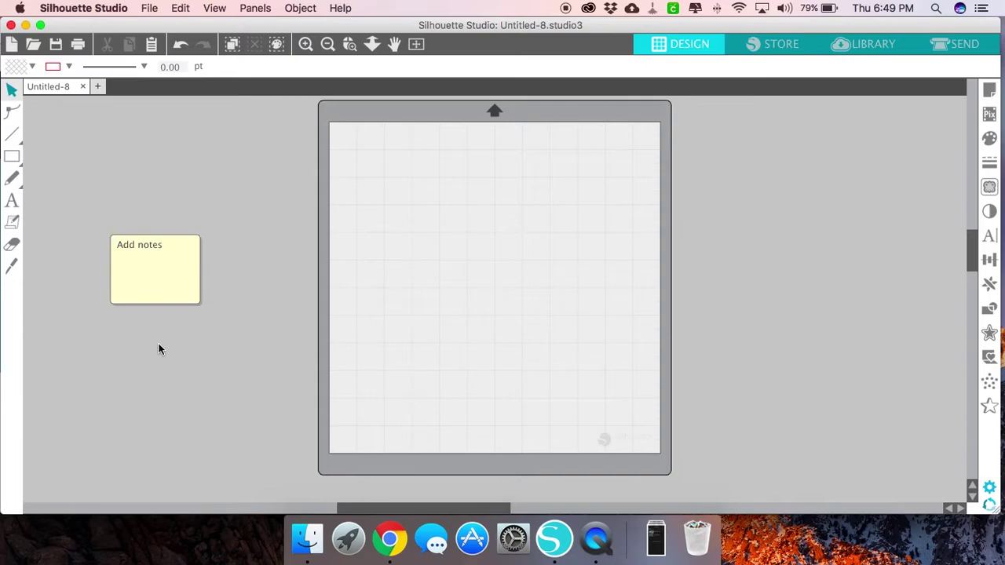
left_click(166, 287)
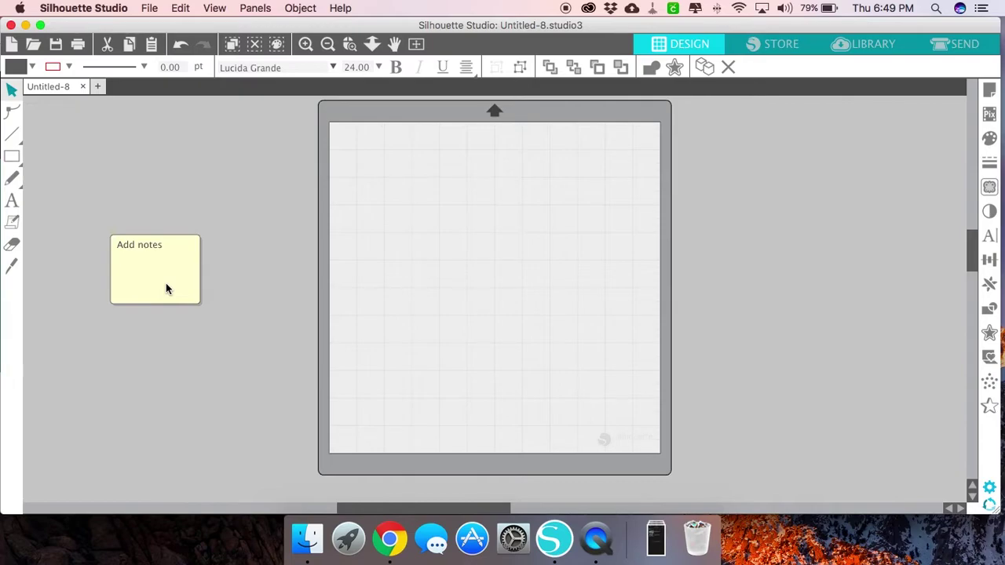
key("backslash")
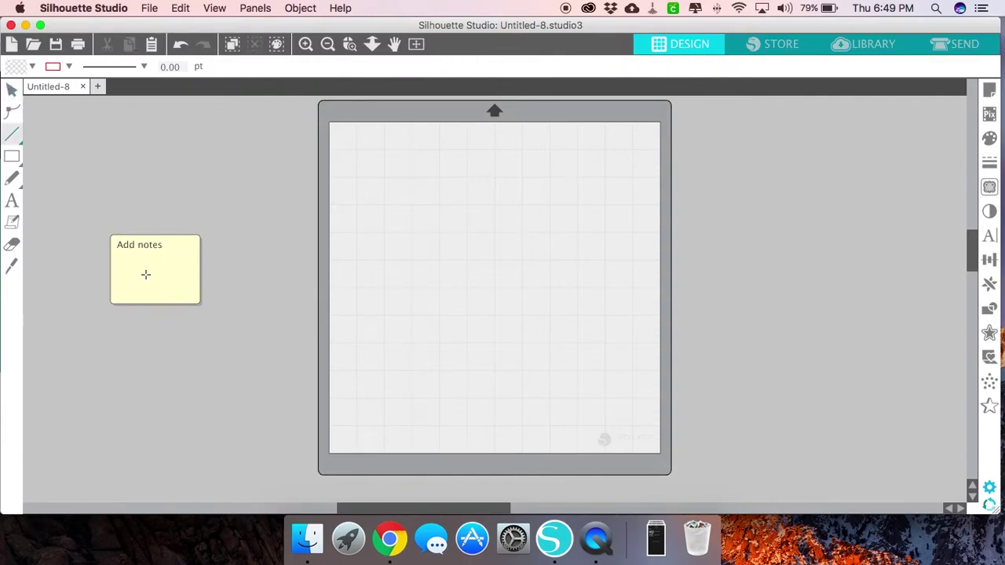
Add a text box with 'bless', 'this', 'mess' on three lines near the mat.
left_click(12, 89)
left_click(128, 254)
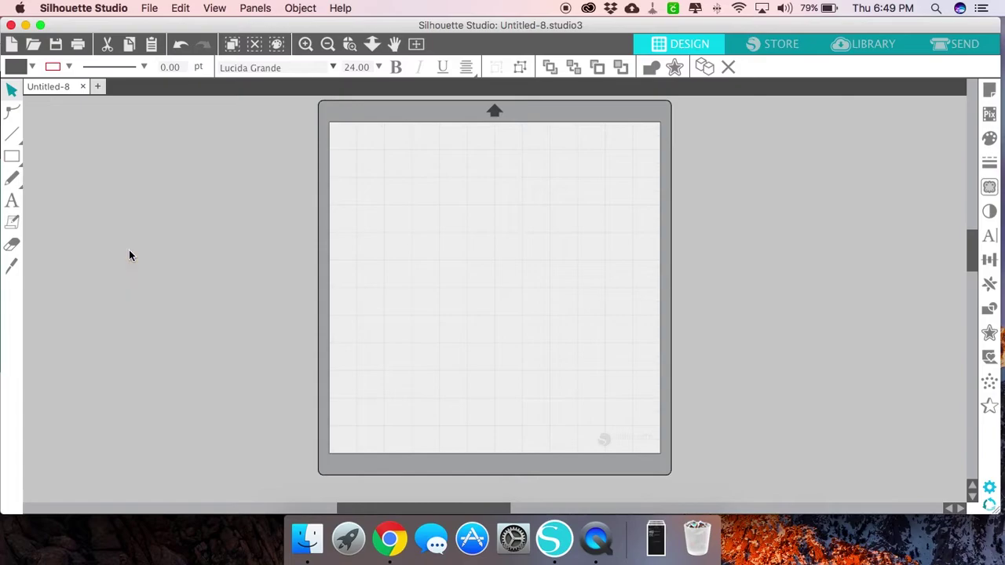
left_click(130, 255)
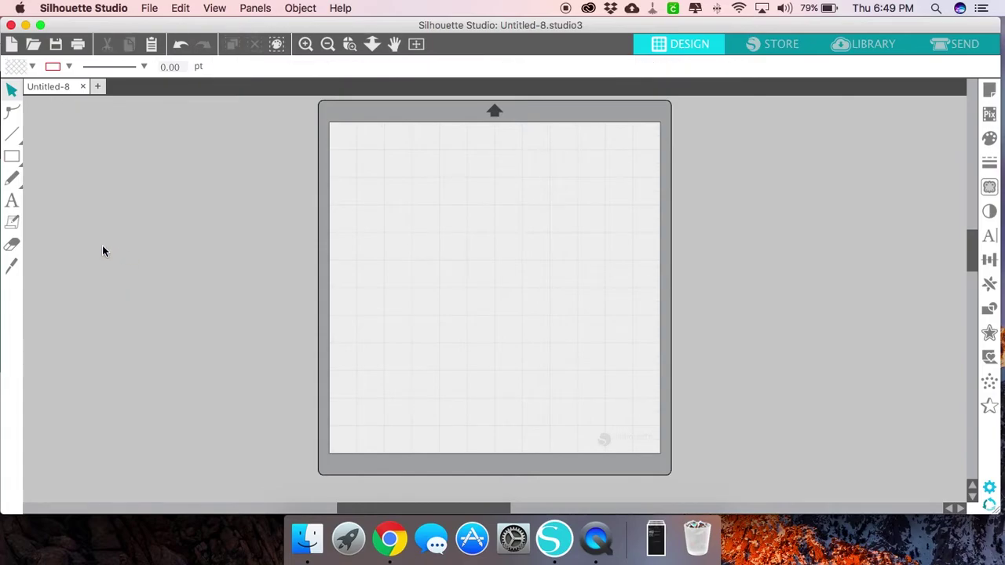
left_click(11, 201)
left_click(356, 202)
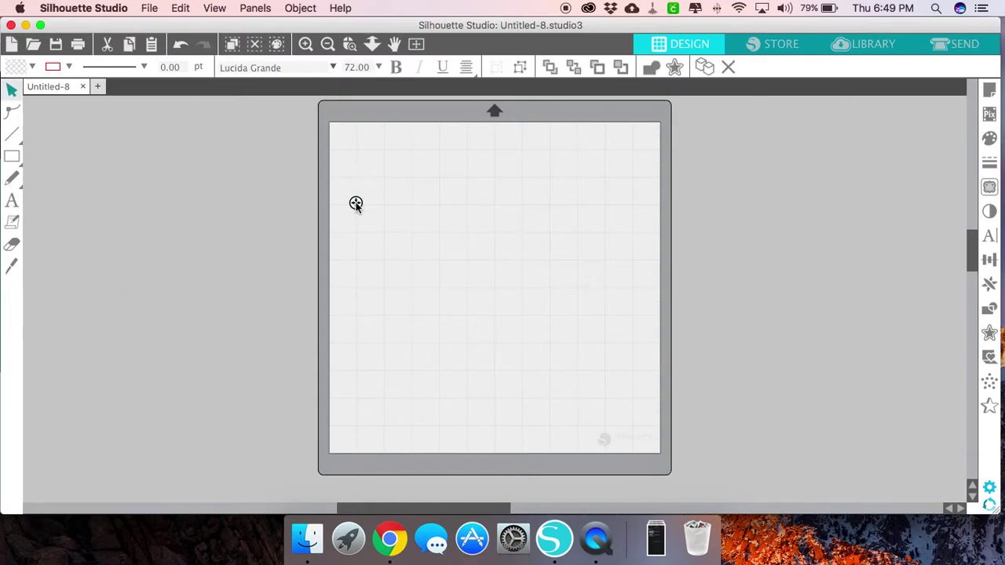
type("bless")
key("Return")
type("this m")
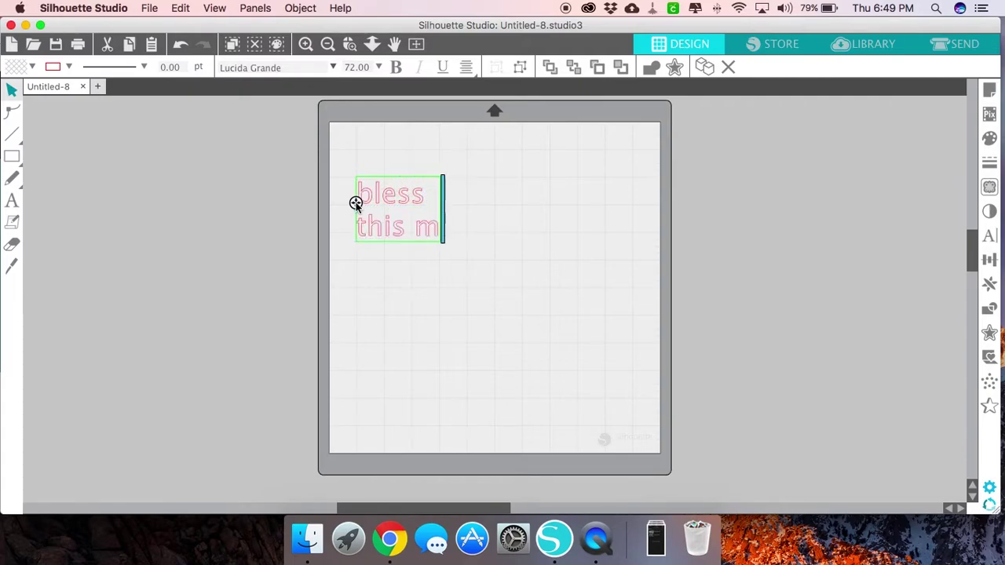
key("BackSpace")
key("BackSpace")
key("Return")
type("mes")
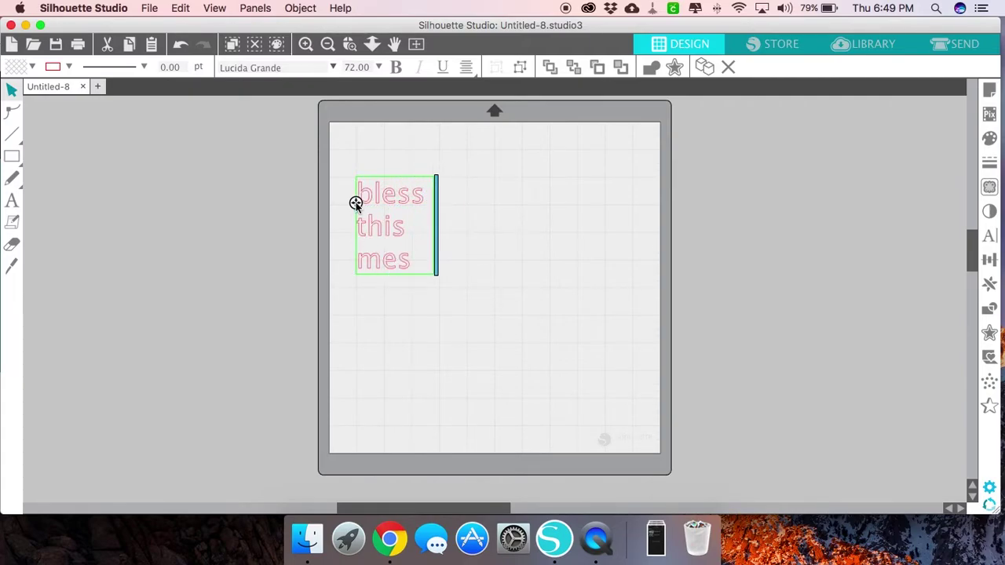
type("s")
left_click(497, 268)
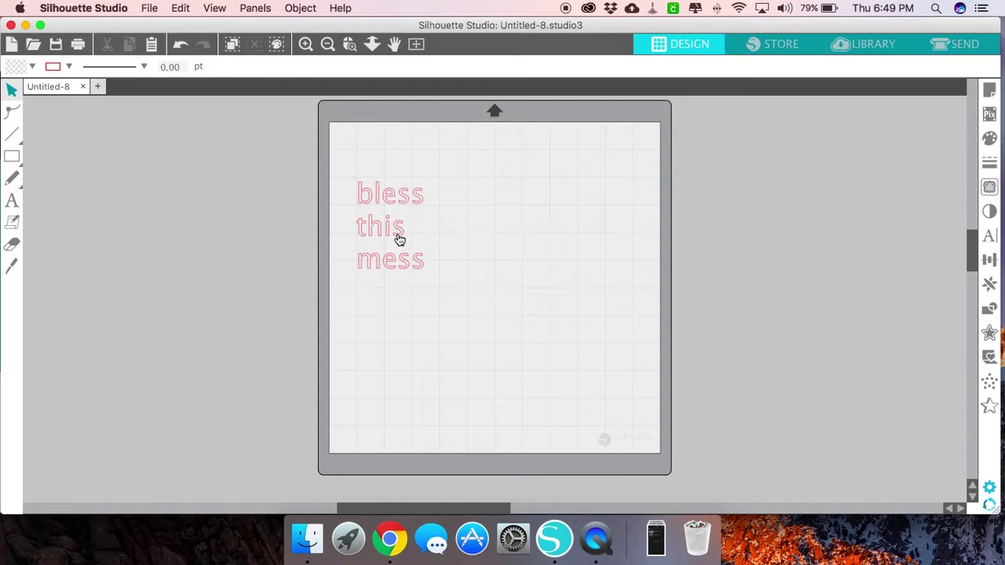
Move the text to the mat's top-left and set its font to Magnolia Sky.
left_click_drag(399, 240, 404, 202)
left_click(347, 112)
left_click(365, 194)
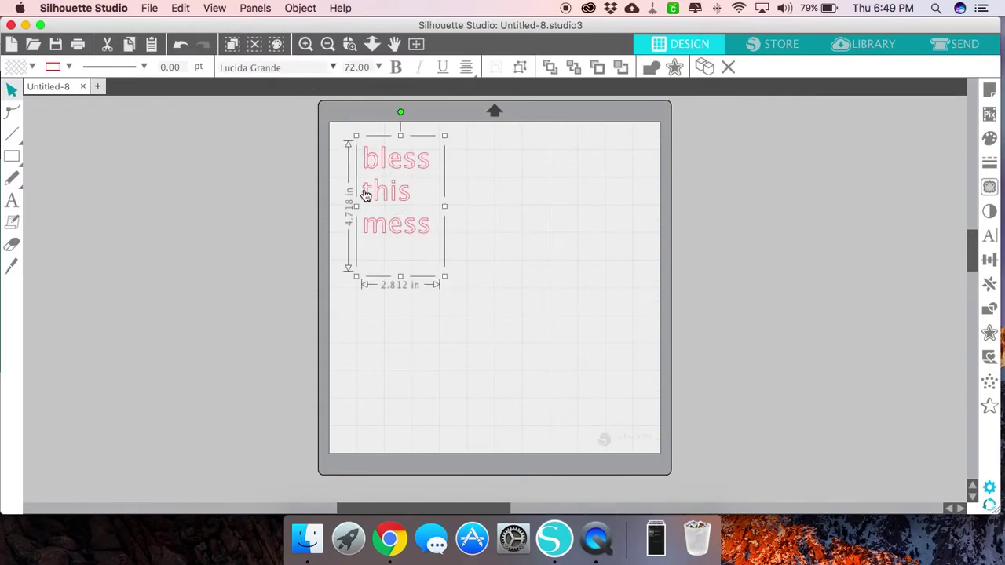
left_click(284, 69)
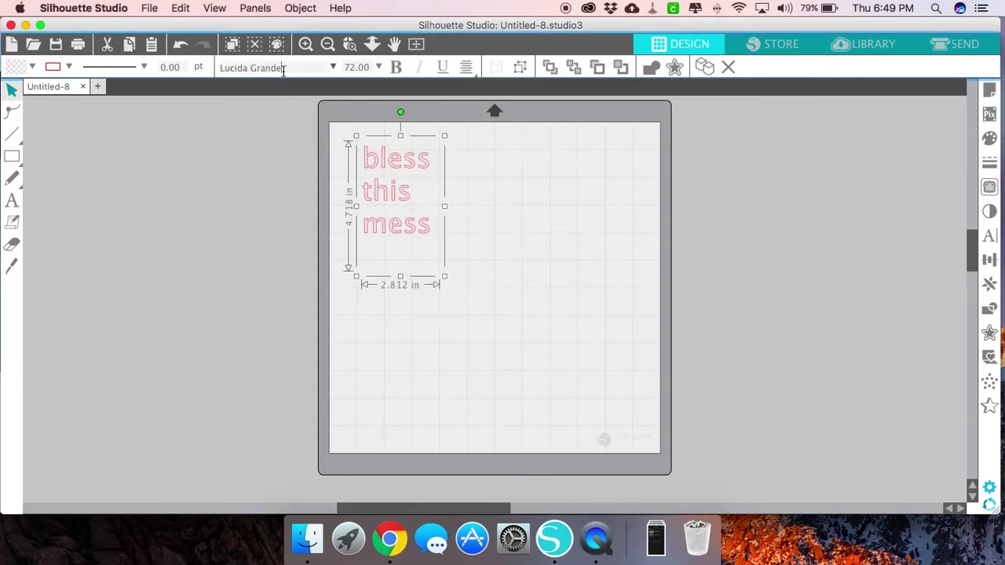
key("BackSpace")
key("BackSpace")
key("BackSpace")
type("Magnolia Sky")
key("Return")
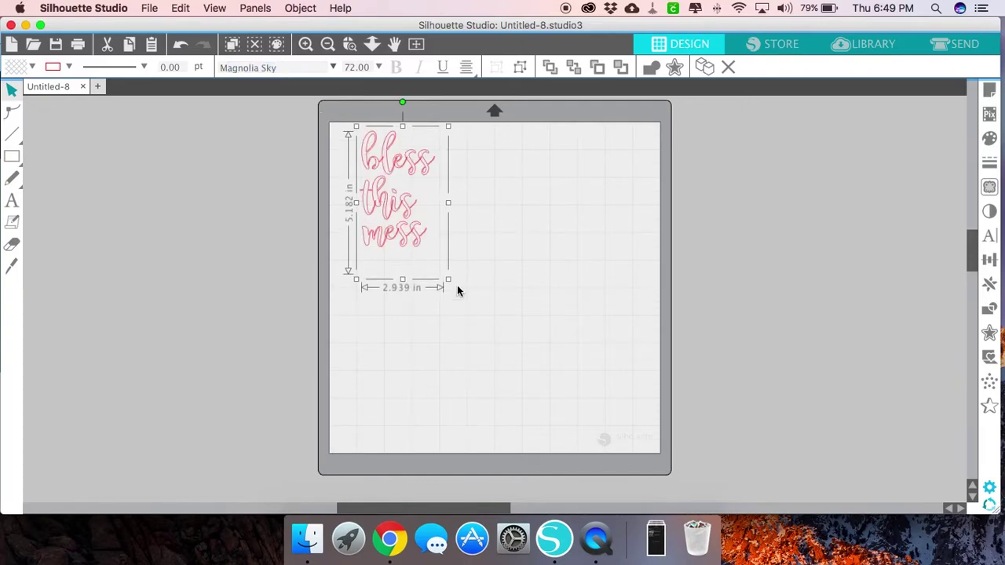
Move the 'bless this mess' text slightly lower and zoom in on it.
left_click(458, 288)
left_click_drag(372, 202, 374, 222)
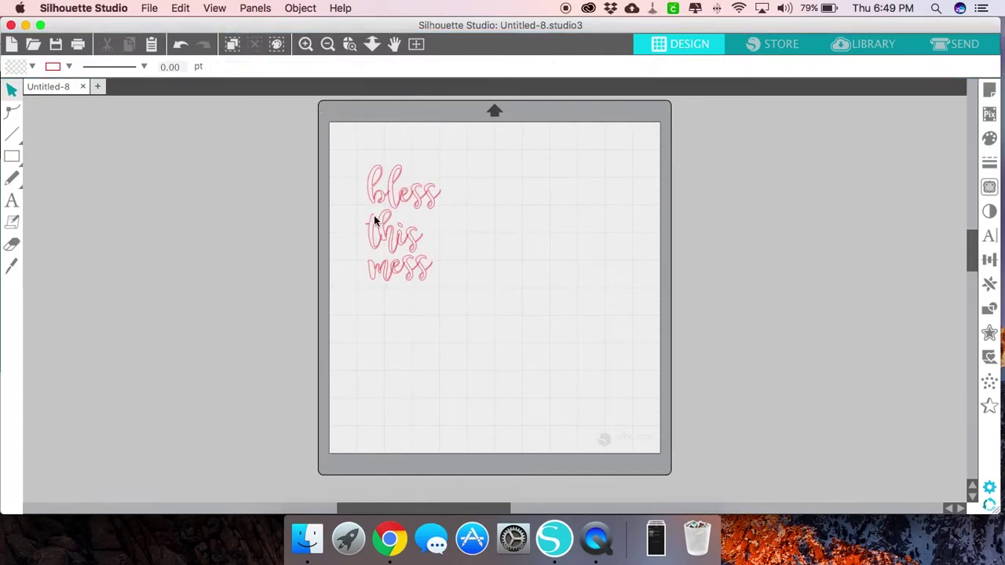
left_click(349, 47)
left_click_drag(353, 146, 494, 302)
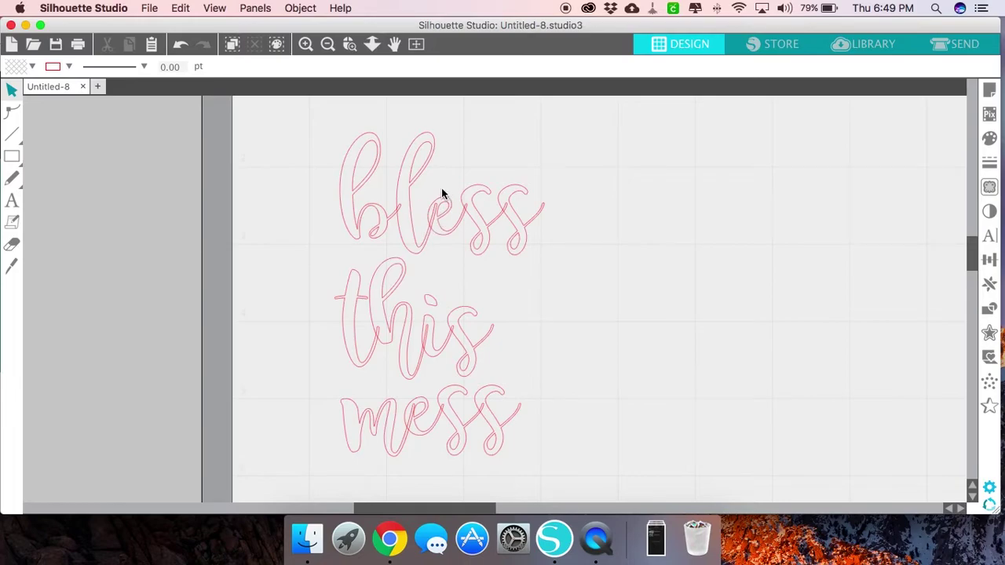
Weld the script letters into joined word shapes and check 'bless' as its own piece.
left_click(418, 318)
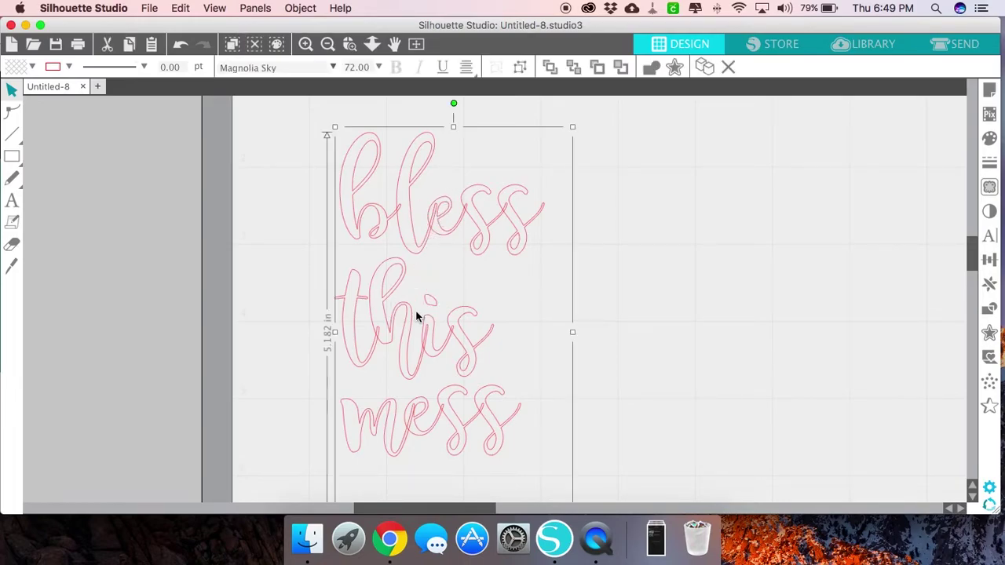
left_click(990, 308)
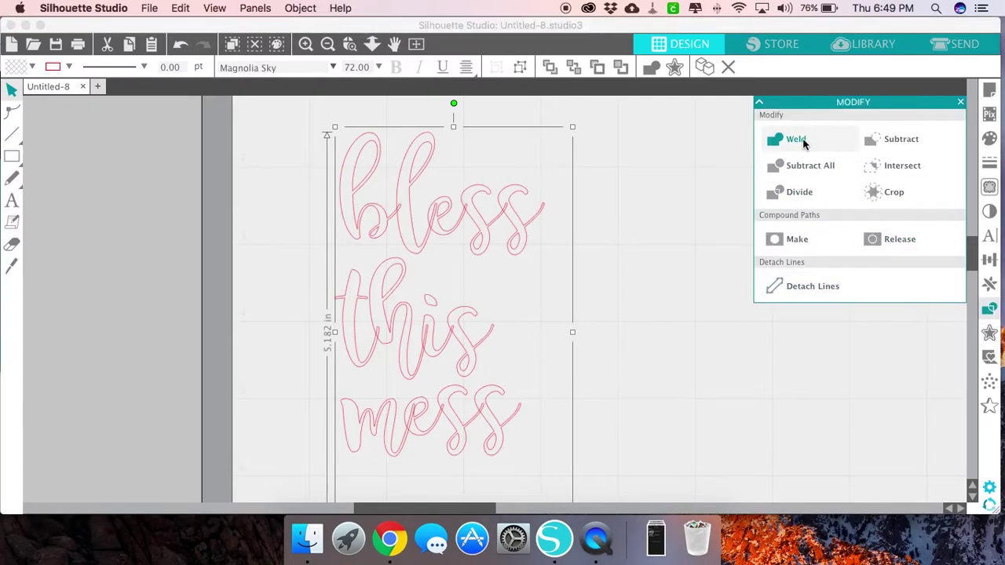
left_click(795, 139)
left_click(436, 277)
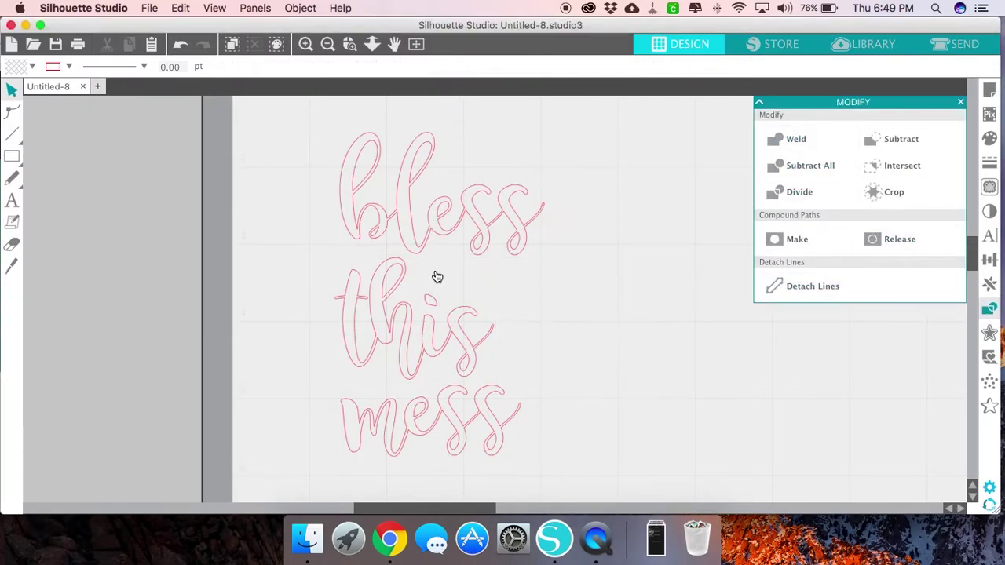
left_click(401, 194)
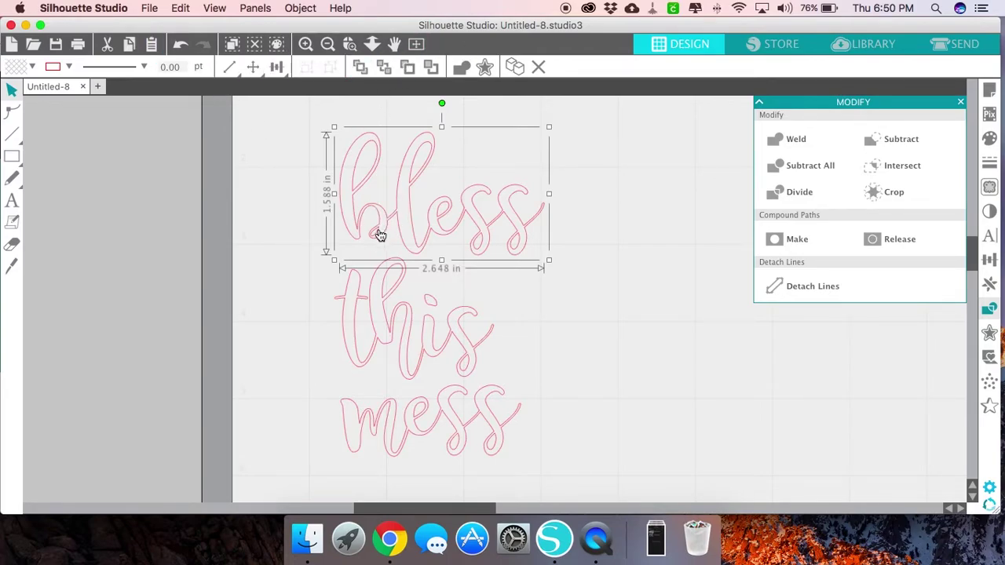
left_click(350, 263)
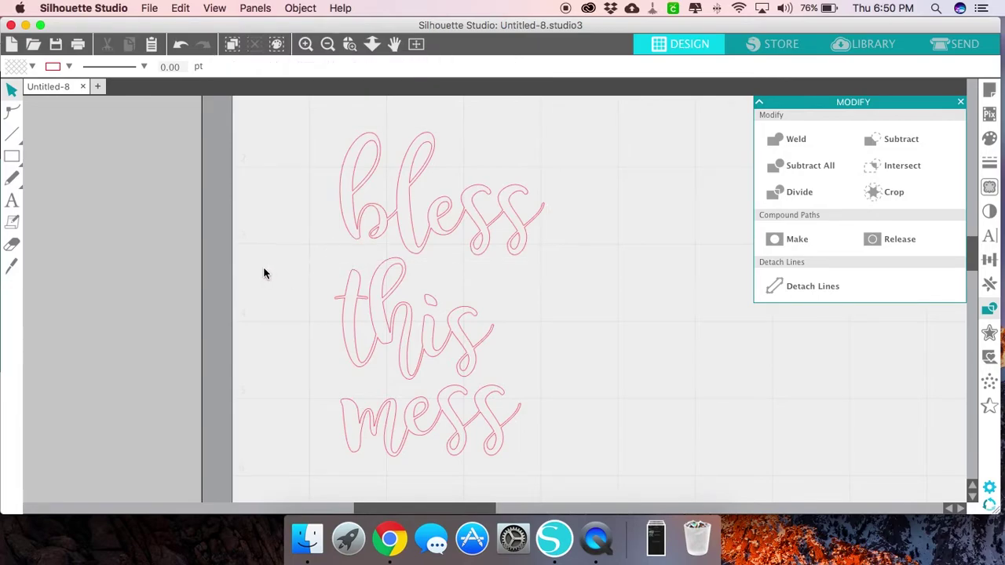
Add a sticky note reading 'Magnolia Sky' and place it left of the lettering.
left_click(11, 224)
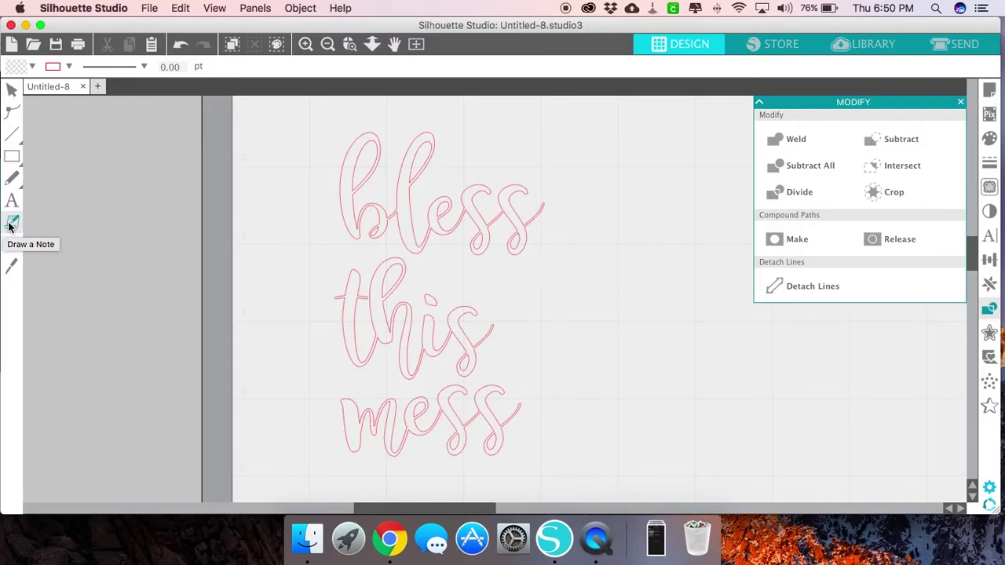
left_click(143, 239)
type("M")
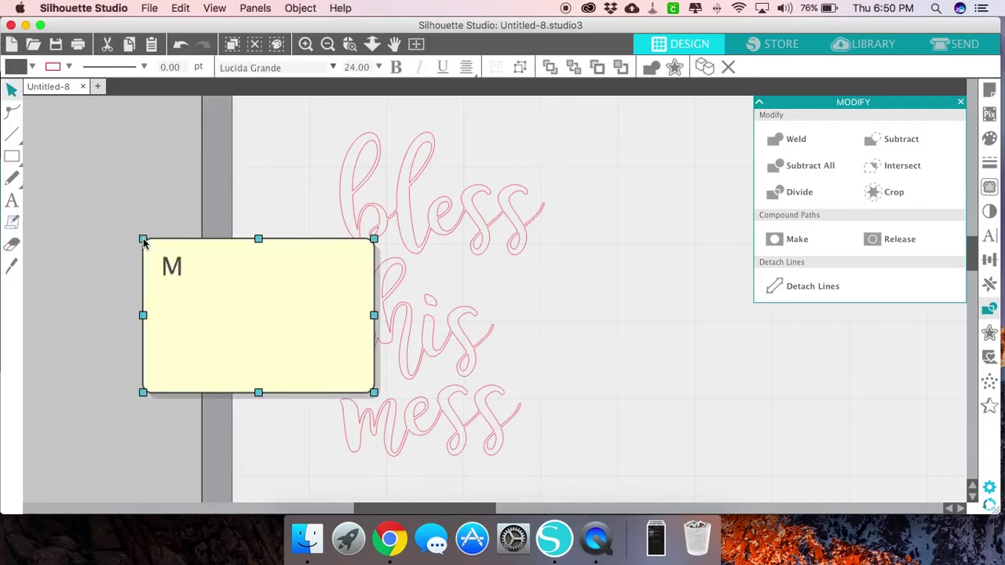
type("agnolia Sky")
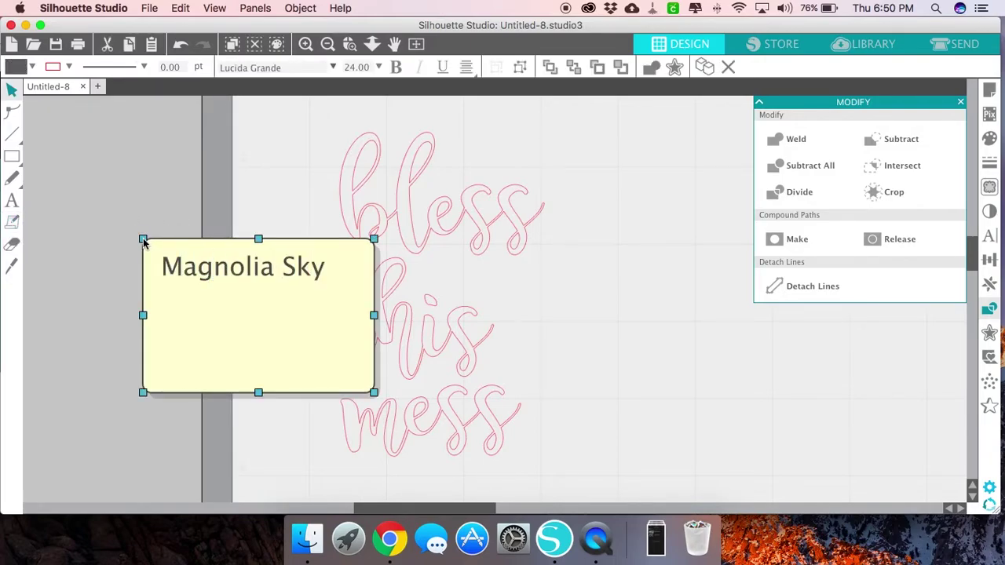
left_click(197, 221)
left_click_drag(278, 288, 208, 237)
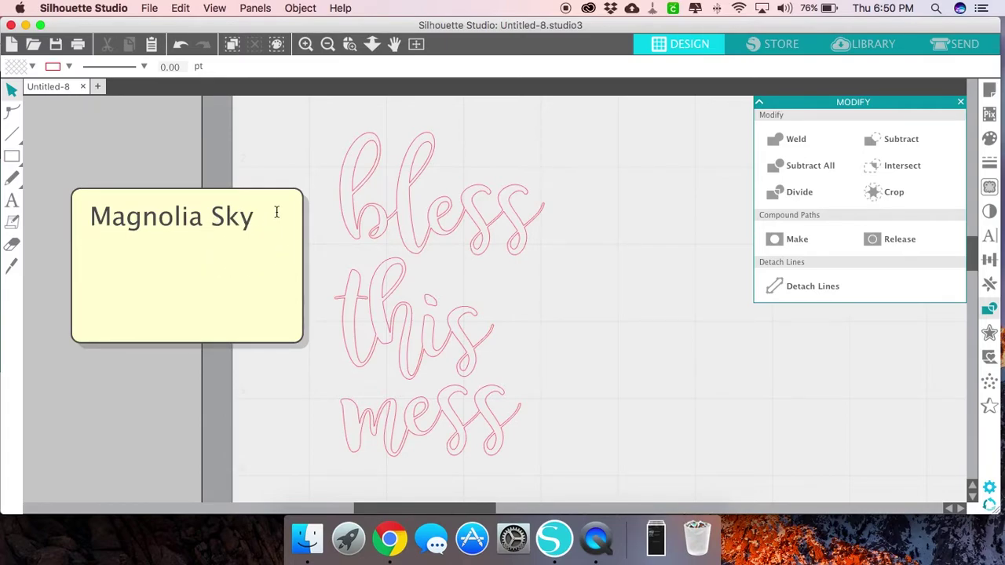
Select the lettering and the note together and delete everything.
left_click(428, 220)
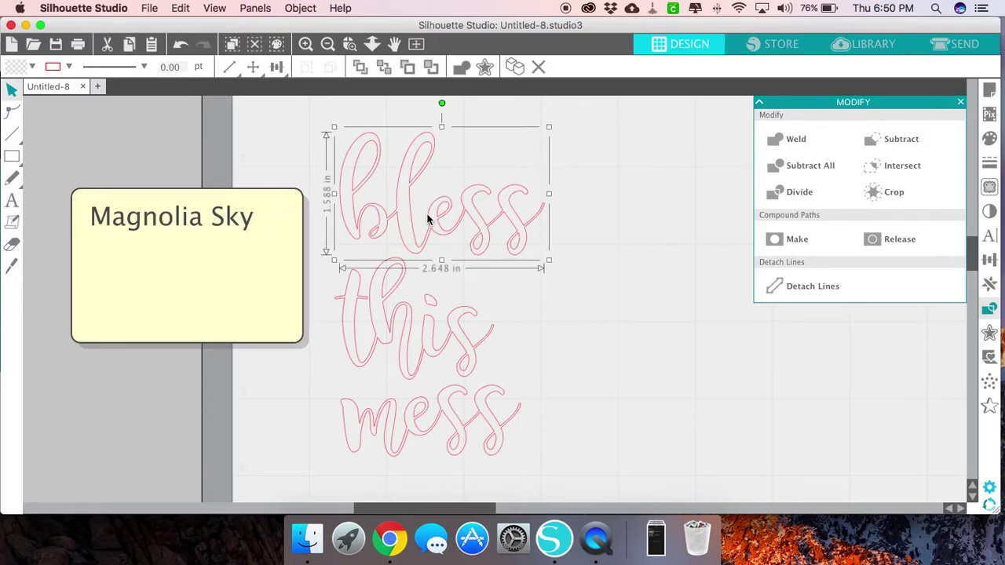
left_click(566, 298)
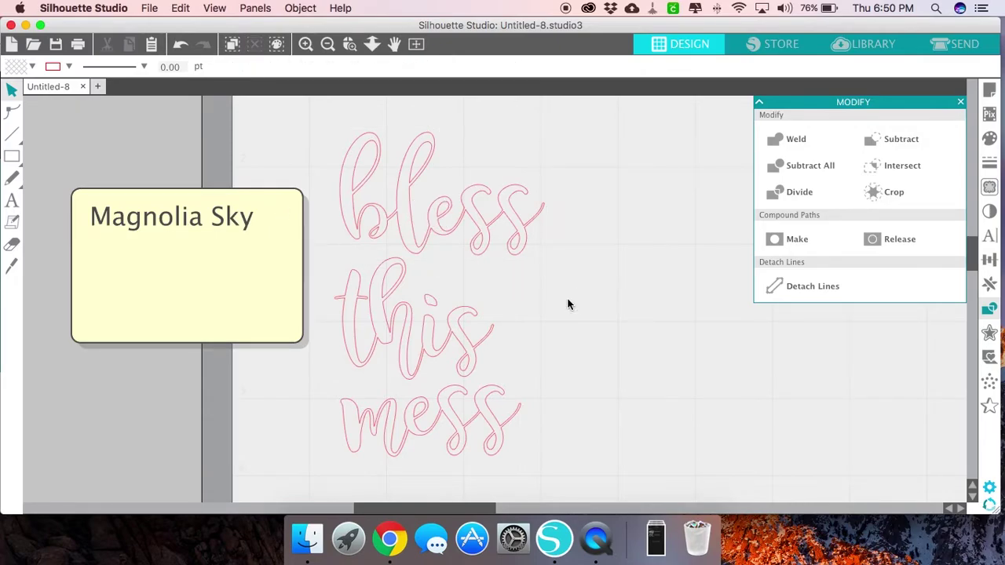
left_click(219, 238)
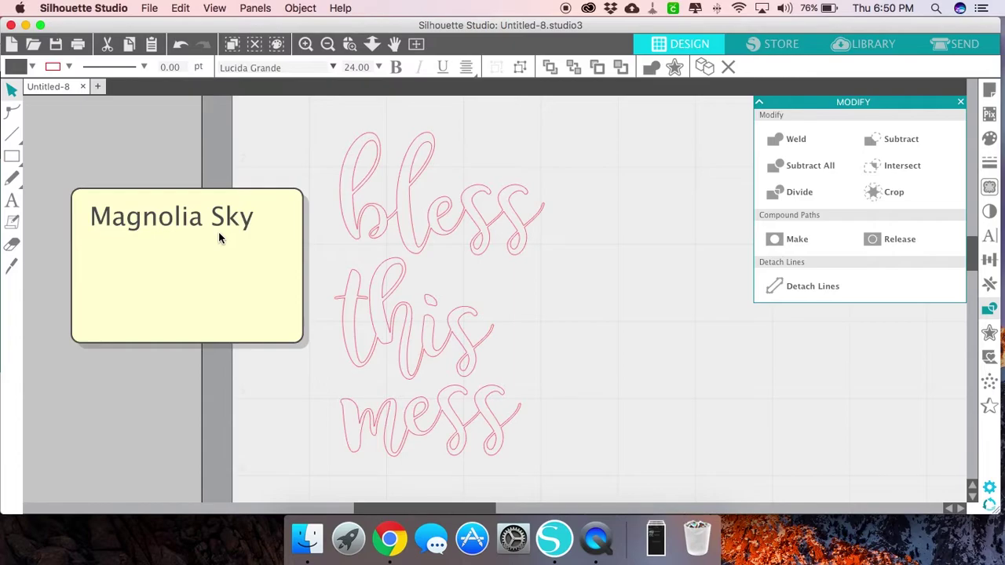
left_click_drag(175, 166, 523, 432)
key("Delete")
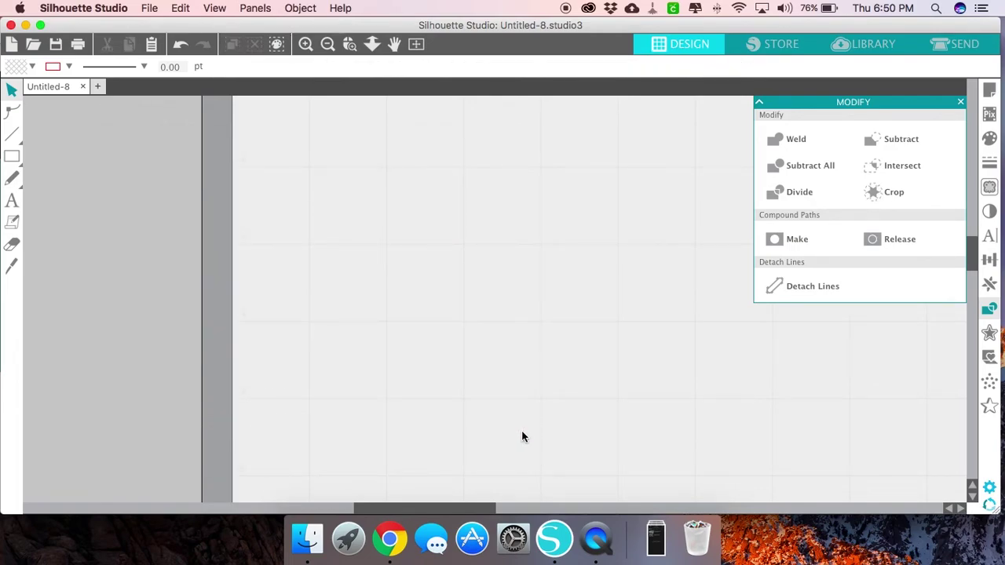
Drag mandala_1.dxf from Desktop > DesignBundles-Mandalas > DXF in Finder into Silhouette Studio.
left_click(307, 538)
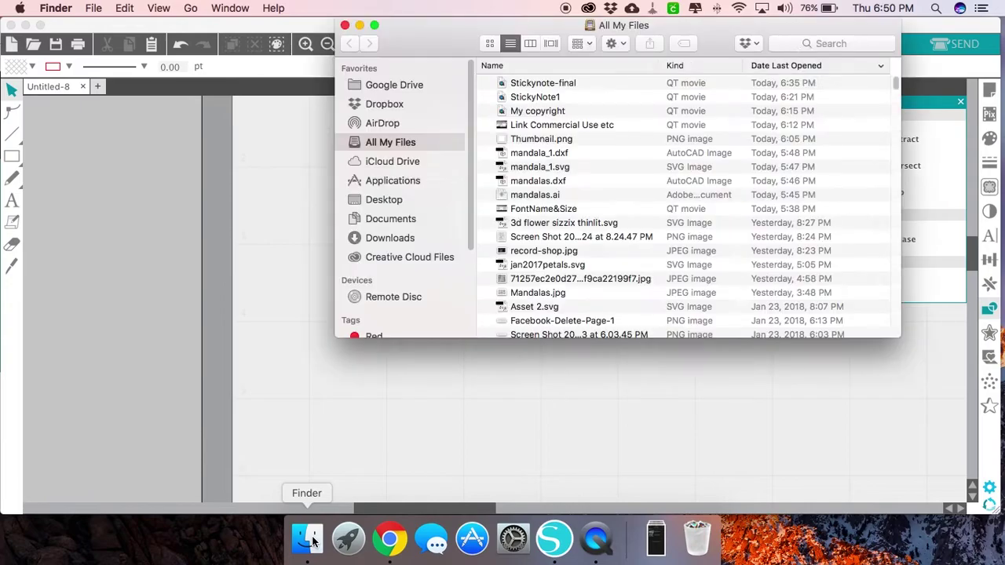
left_click(386, 200)
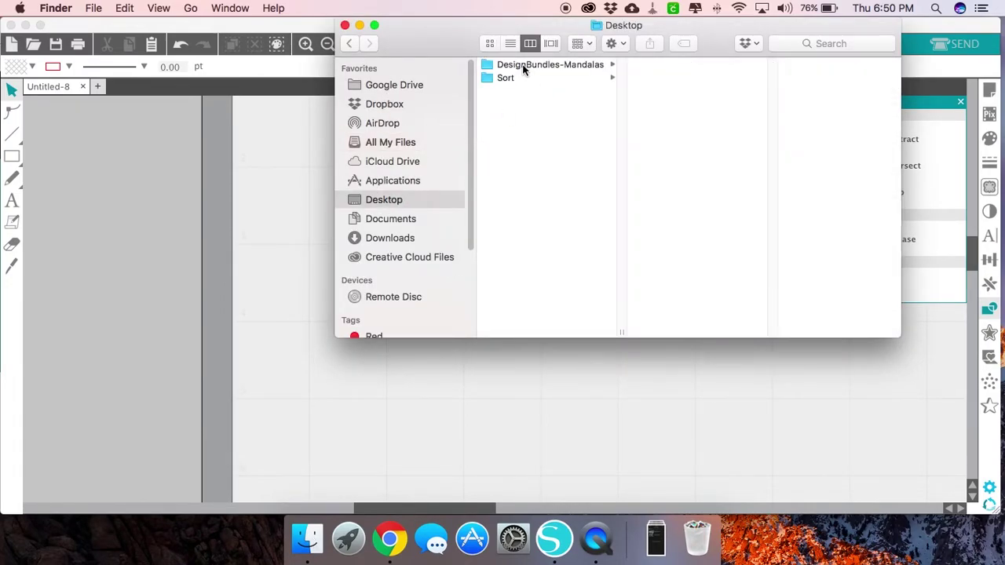
left_click(522, 67)
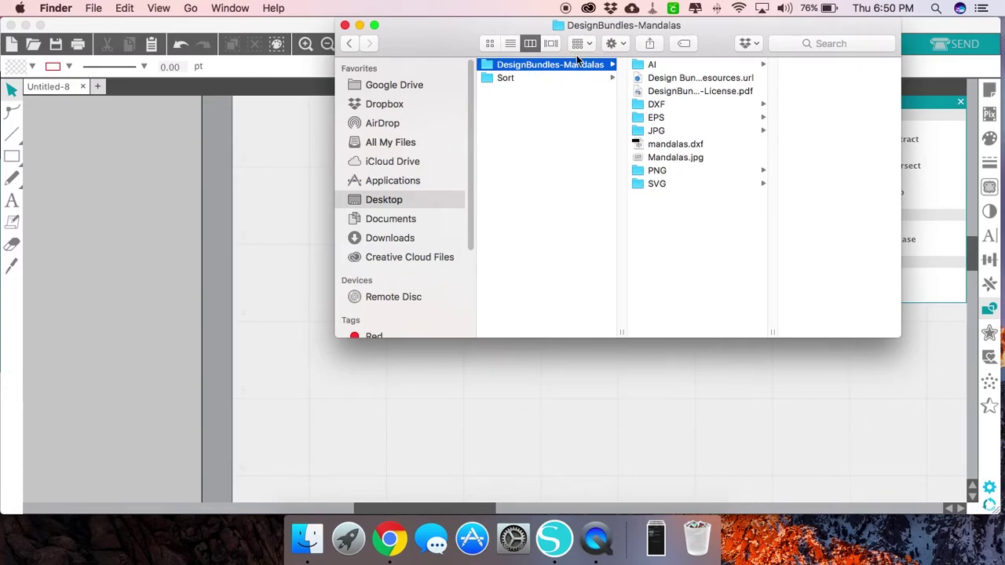
left_click(674, 104)
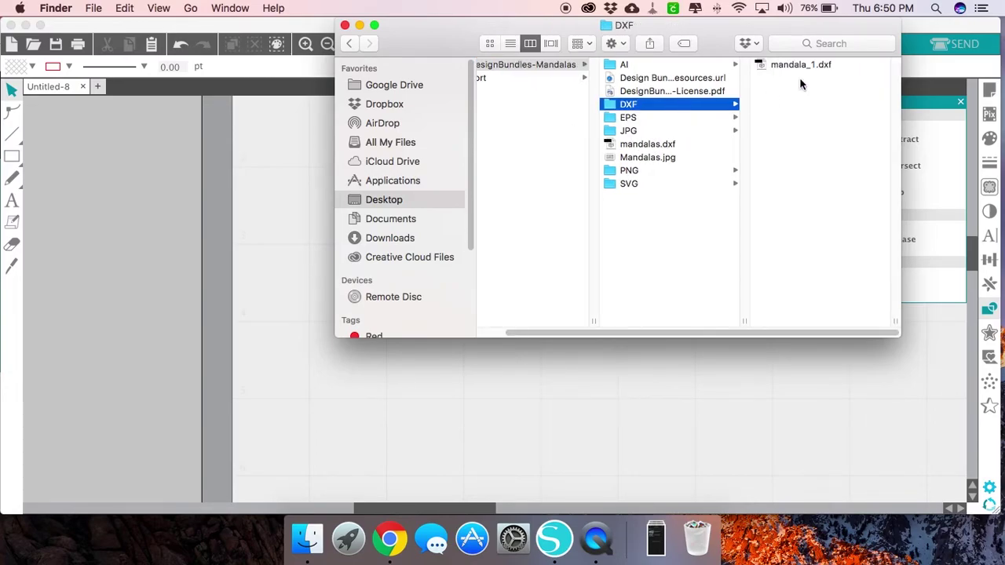
left_click_drag(800, 65, 439, 405)
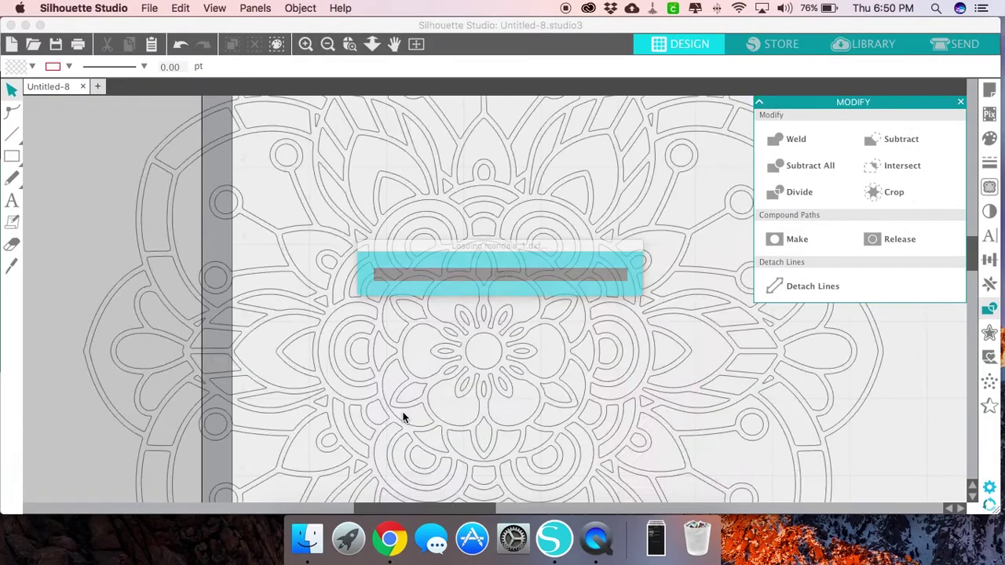
Zoom out and move the mandala onto the cutting mat.
left_click(329, 44)
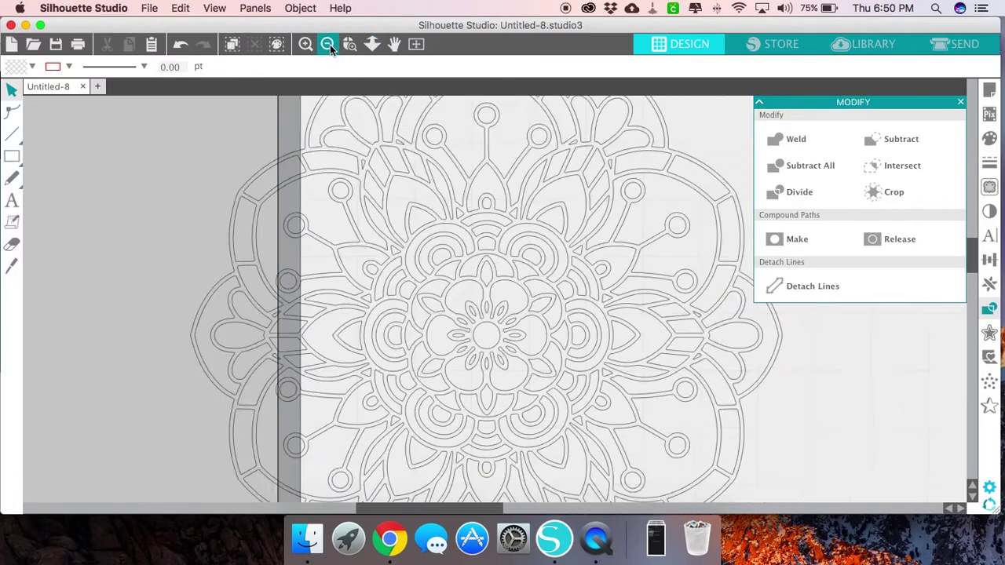
left_click(328, 44)
left_click_drag(515, 298, 597, 339)
scroll(554, 355, "down", 3)
scroll(554, 355, "right", 2)
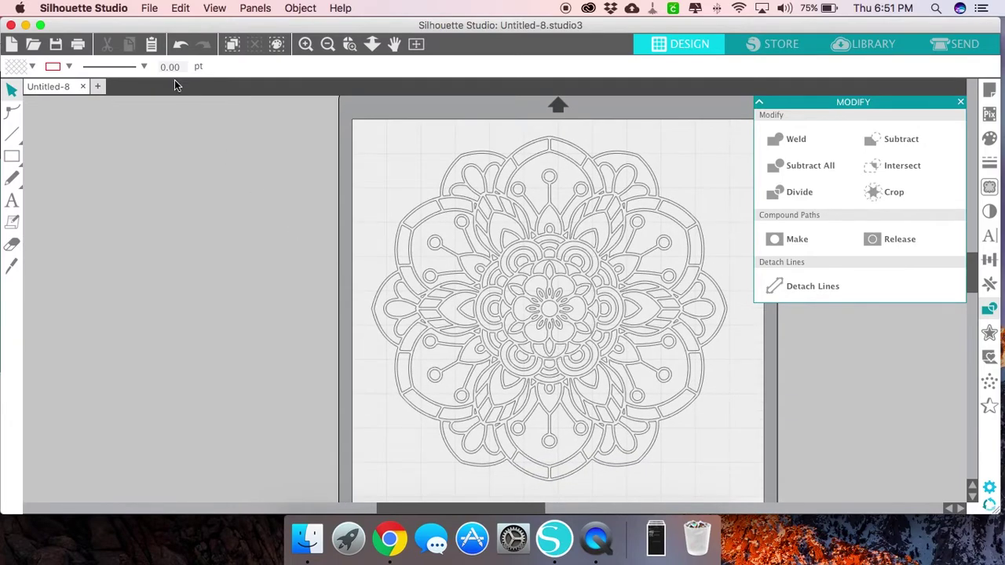
Add a sticky note left of the mandala reading 'Design Bundles', 'Mandalas' and 'Commercial use'.
left_click(12, 222)
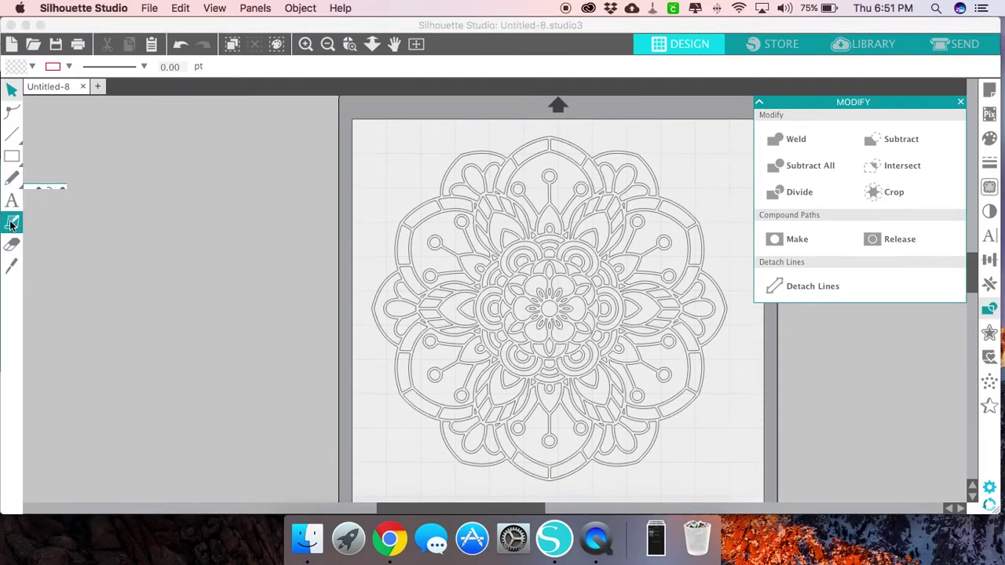
left_click(156, 180)
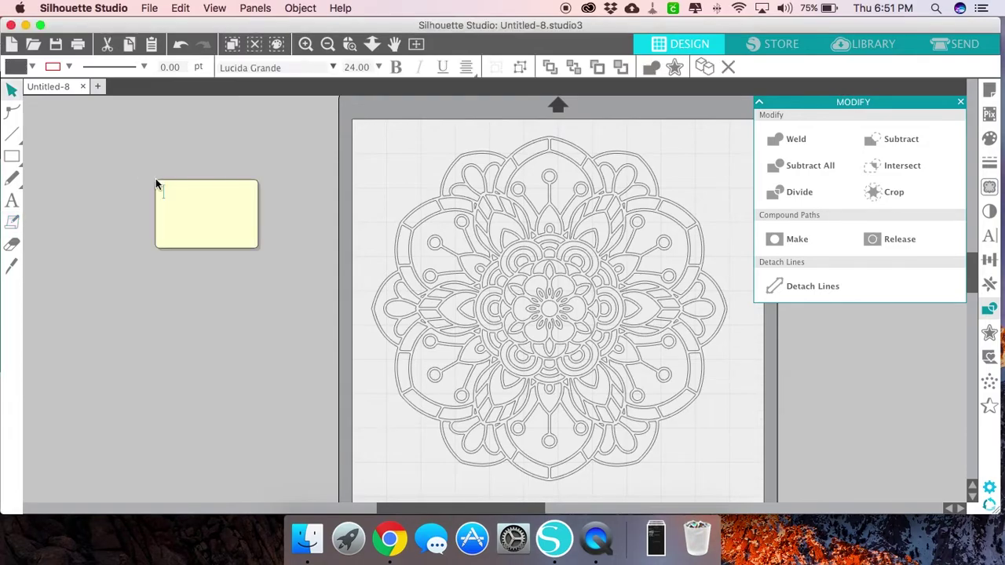
type("Design Bundles")
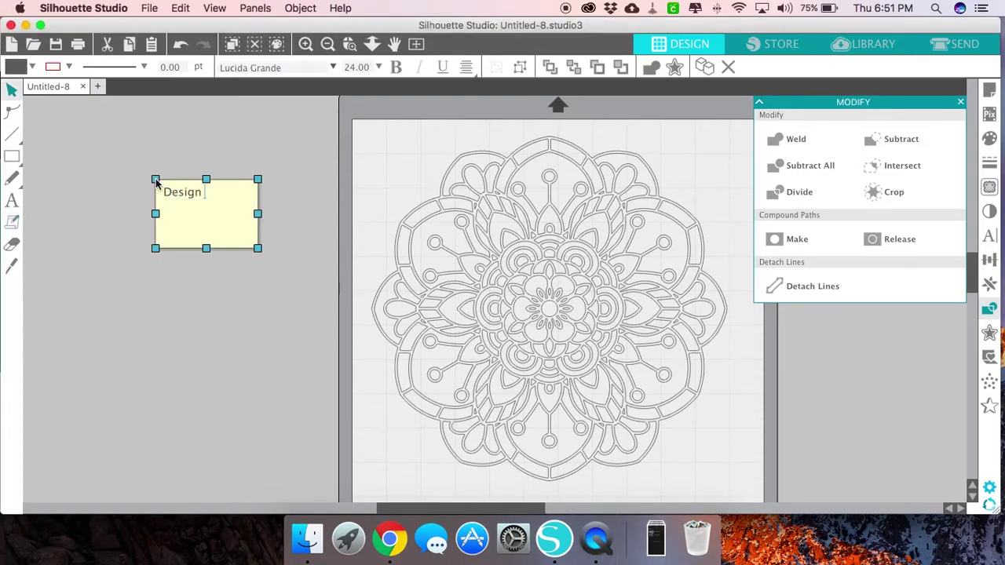
key("Return")
type("Manad")
key("BackSpace")
key("BackSpace")
type("dalas  ")
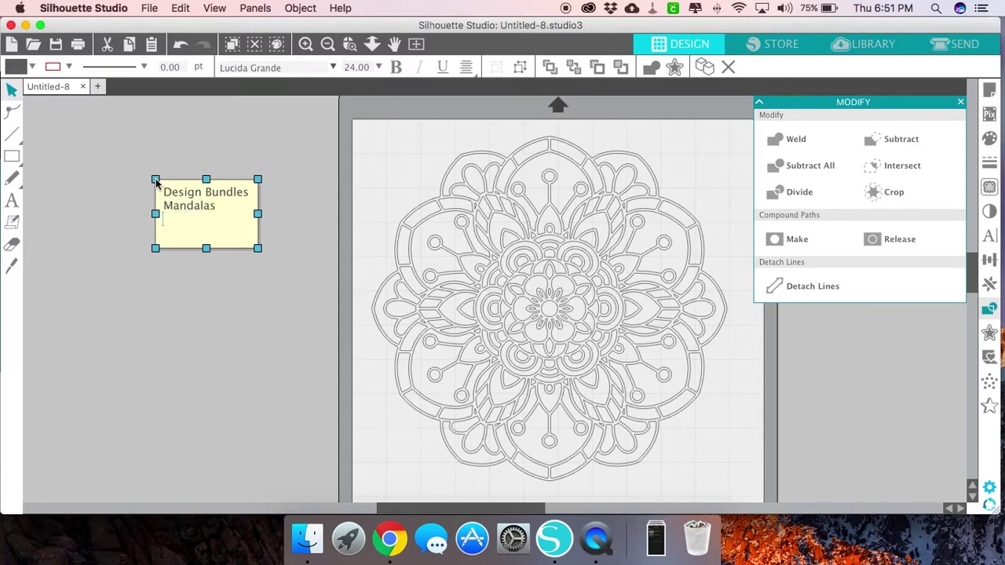
type("Commercial")
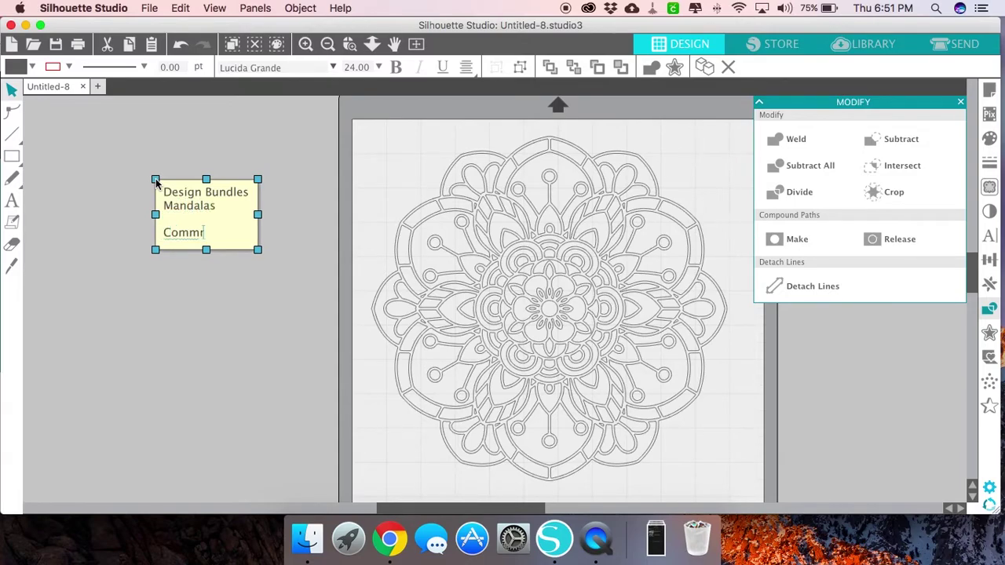
type(" use")
key("Return")
key("Return")
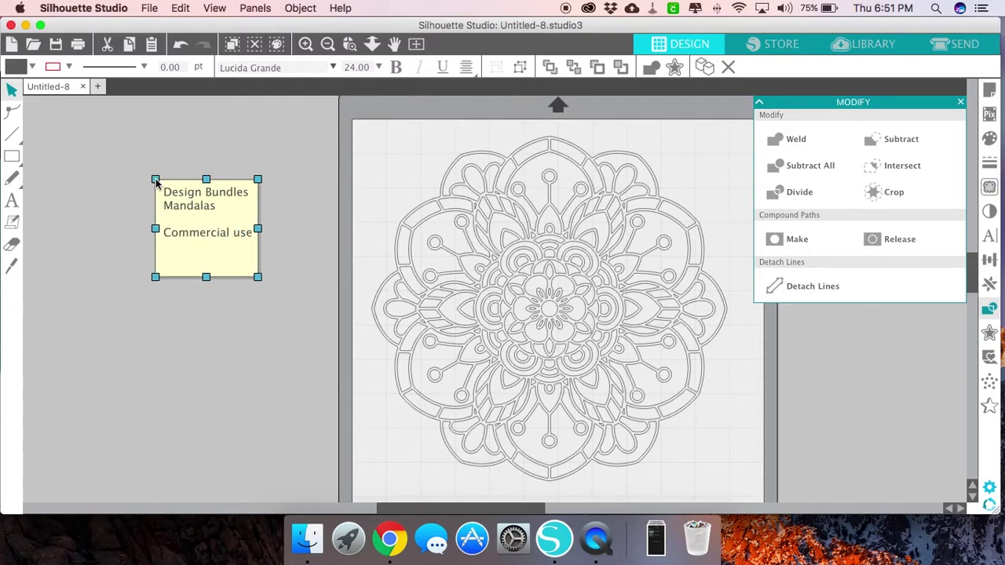
Copy the Design Bundles mandalas page URL from the browser and return to Silhouette Studio.
left_click(390, 539)
scroll(442, 414, "down", 5)
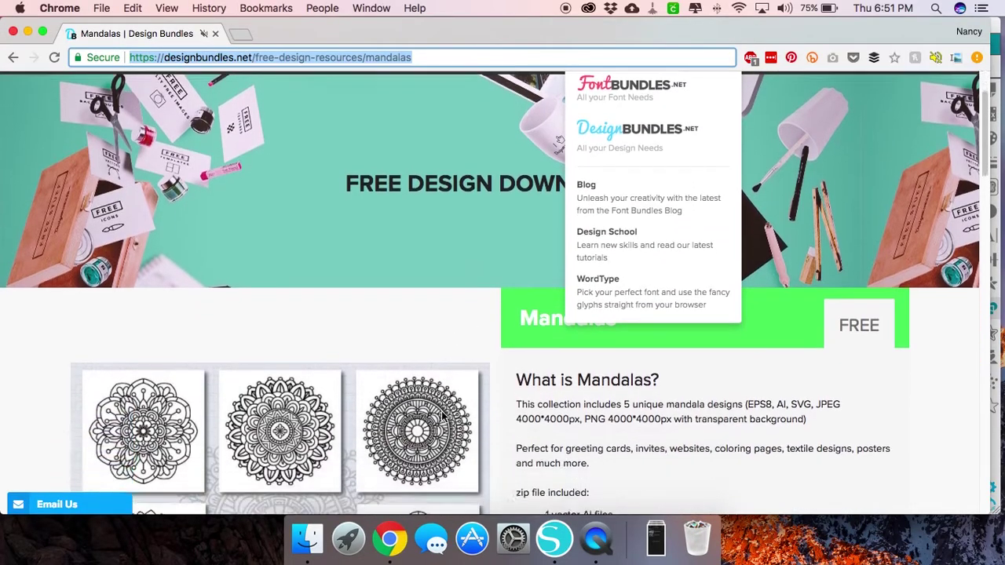
scroll(569, 460, "down", 2)
scroll(550, 393, "up", 5)
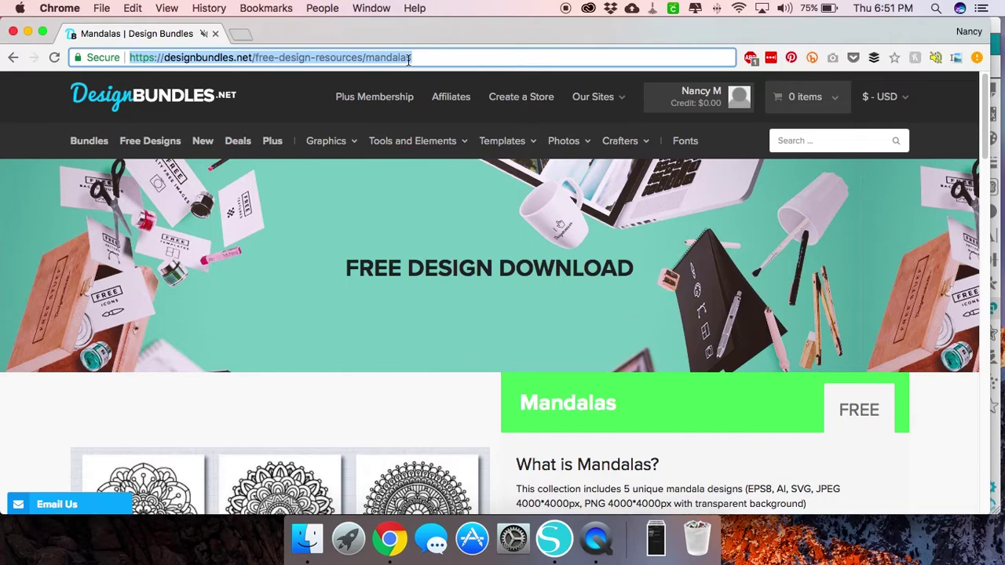
left_click_drag(408, 61, 108, 54)
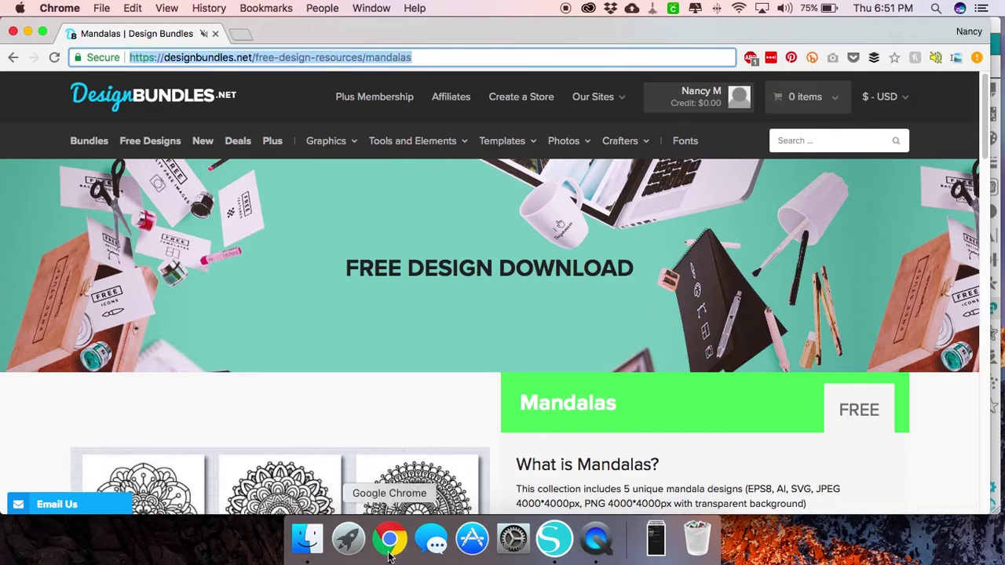
left_click(554, 539)
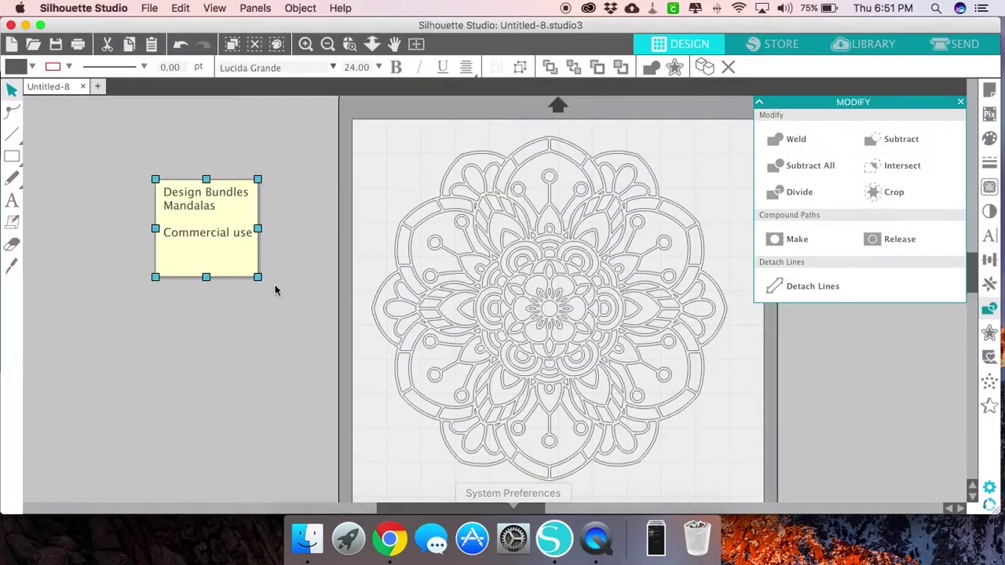
Paste the mandalas web address into the note, widen it, and nudge it up and left.
left_click(187, 250)
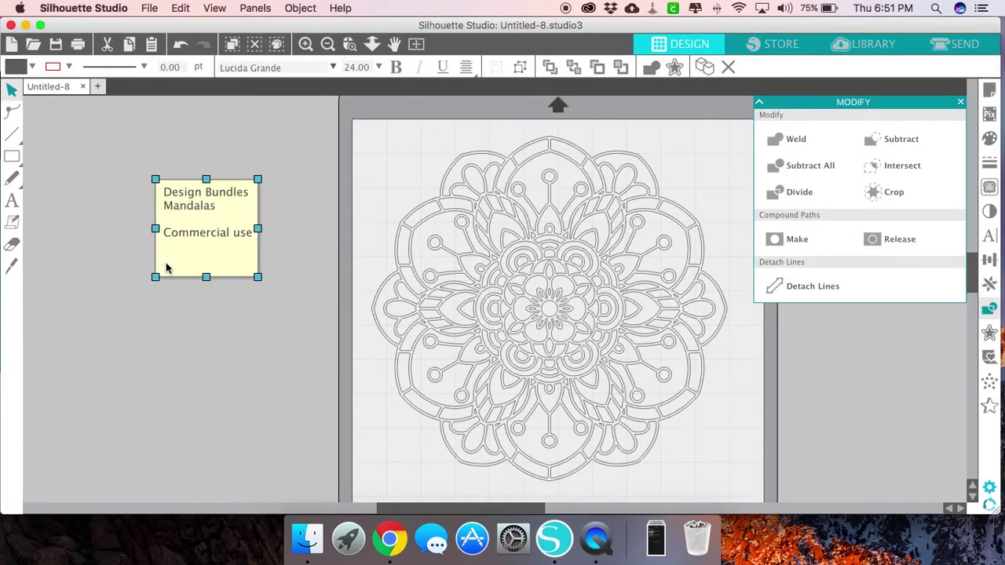
key("super+v")
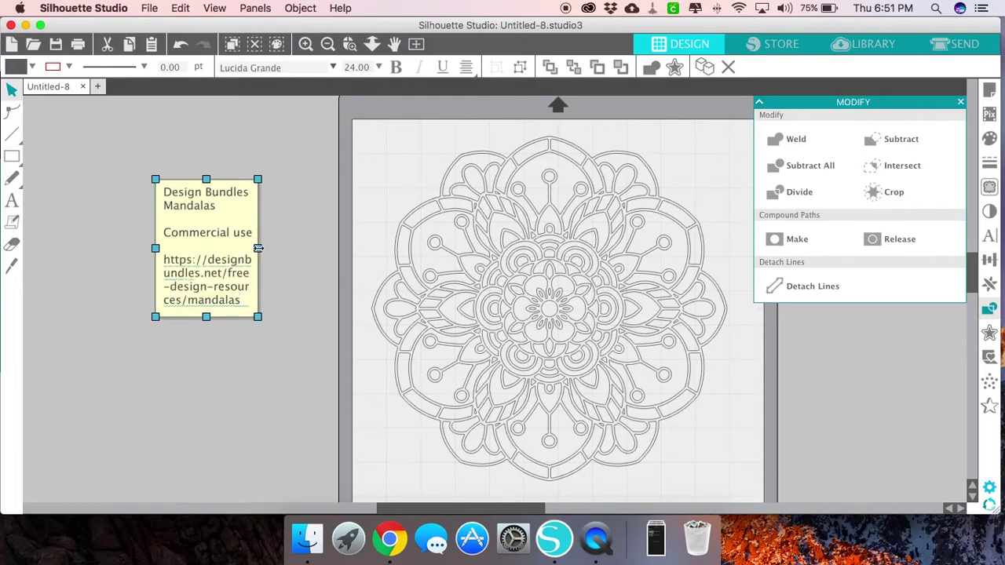
left_click_drag(258, 248, 327, 248)
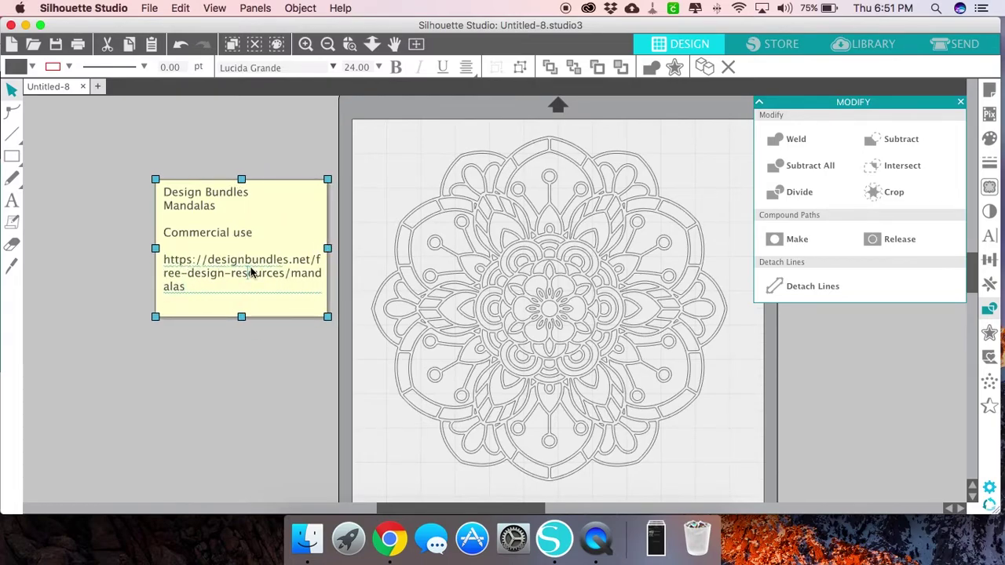
left_click(295, 362)
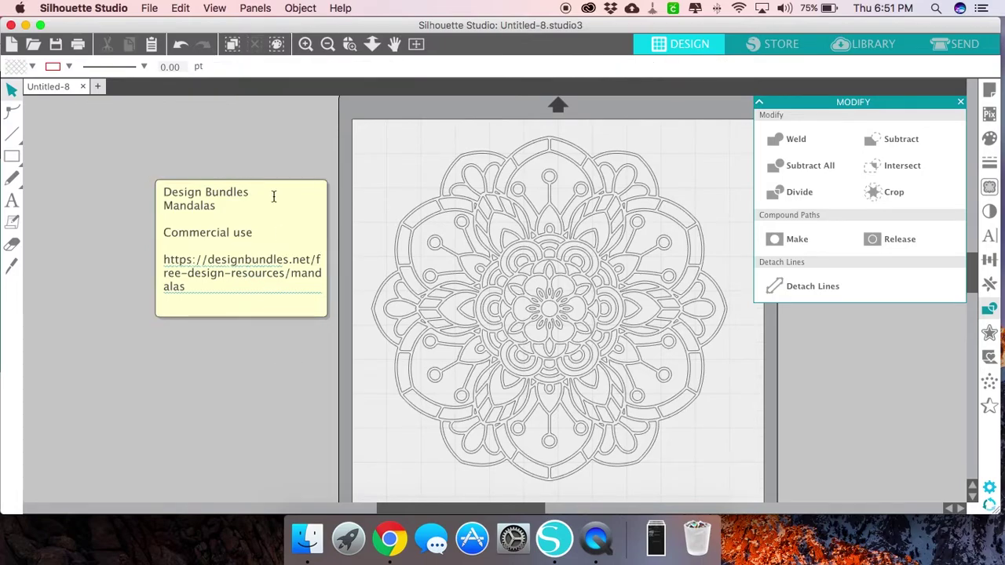
double_click(252, 248)
left_click_drag(251, 249, 232, 242)
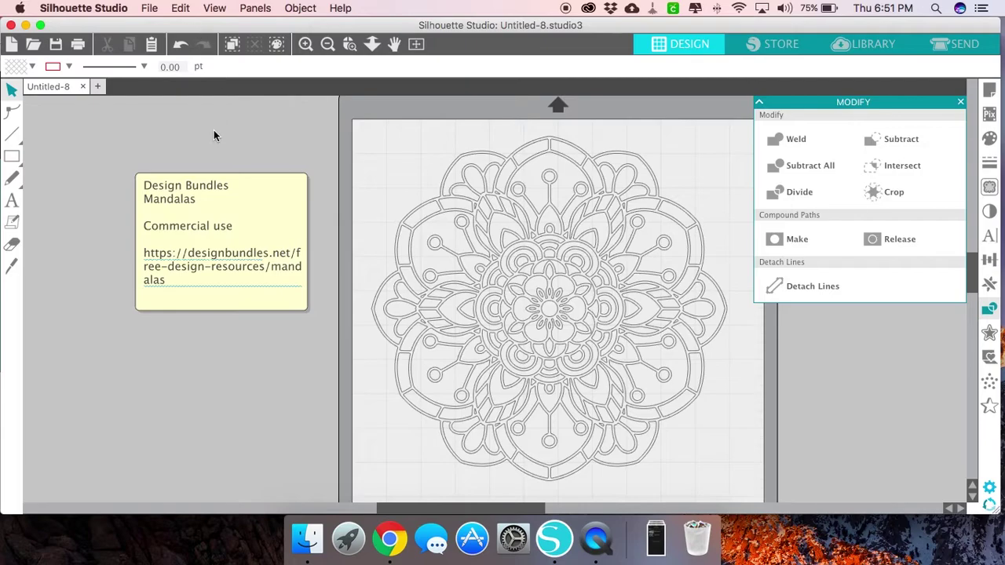
Save the design to the Design Bundles library folder, renaming Untitled-8 to 'Mandalas'.
left_click(151, 7)
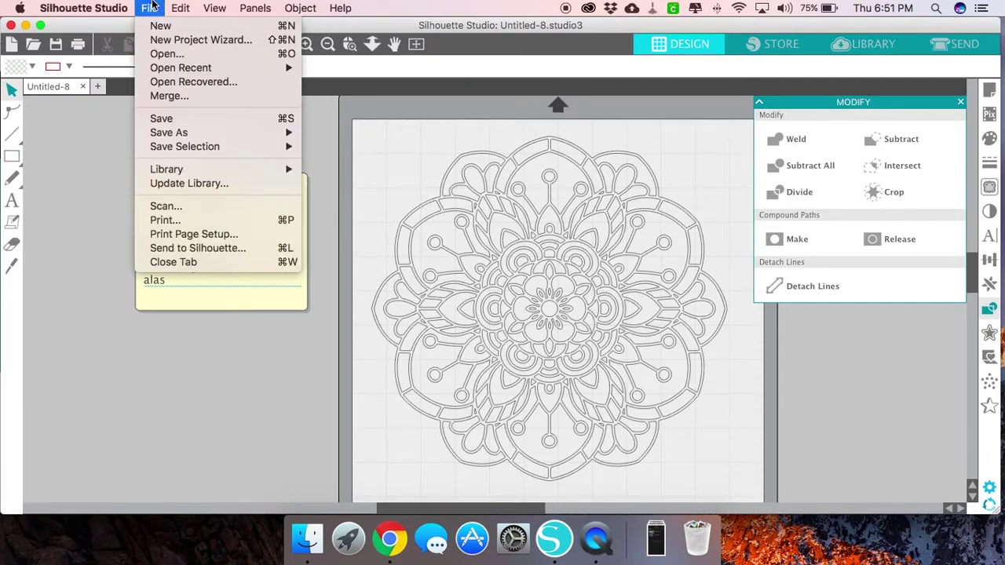
mouse_move(161, 133)
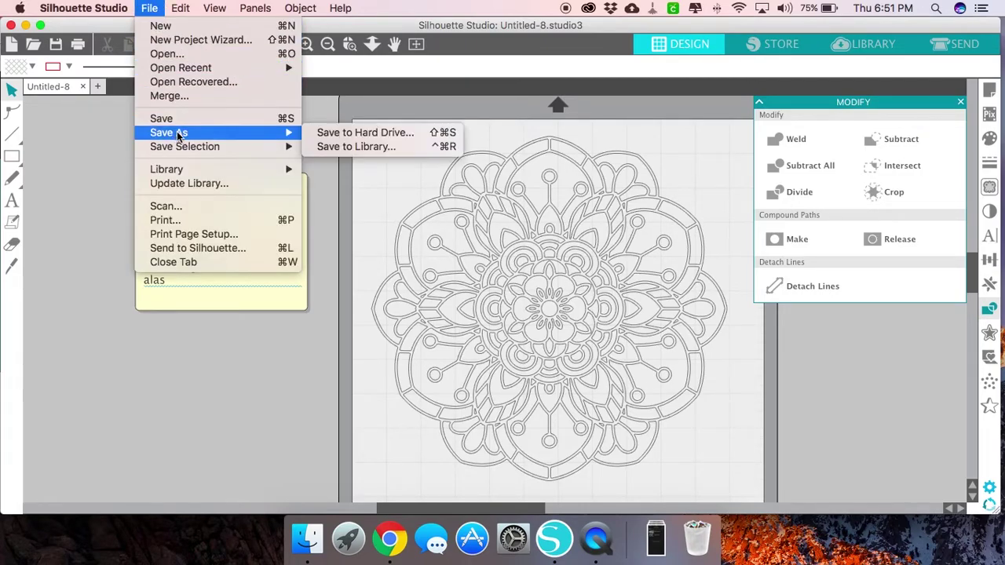
left_click(337, 147)
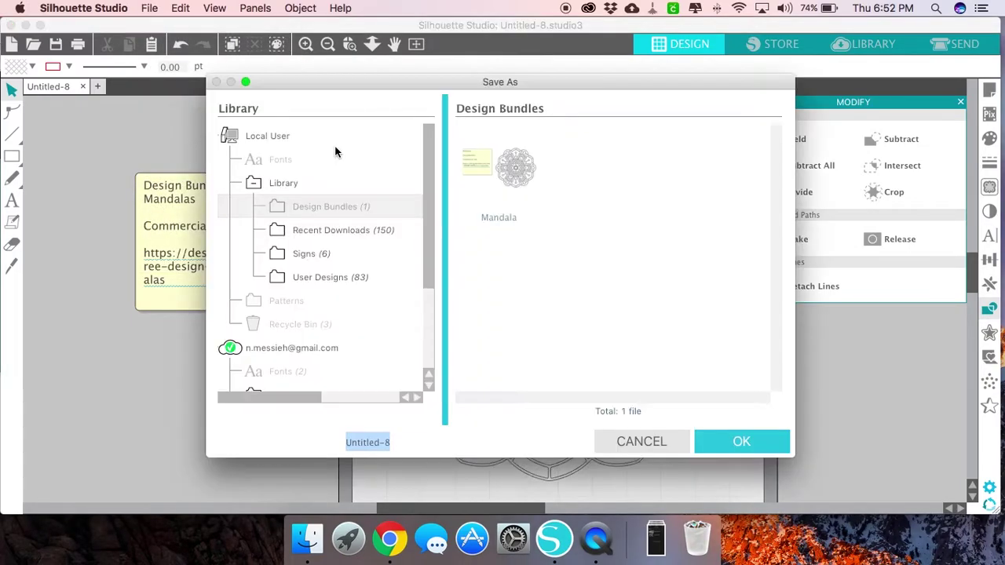
left_click(392, 441)
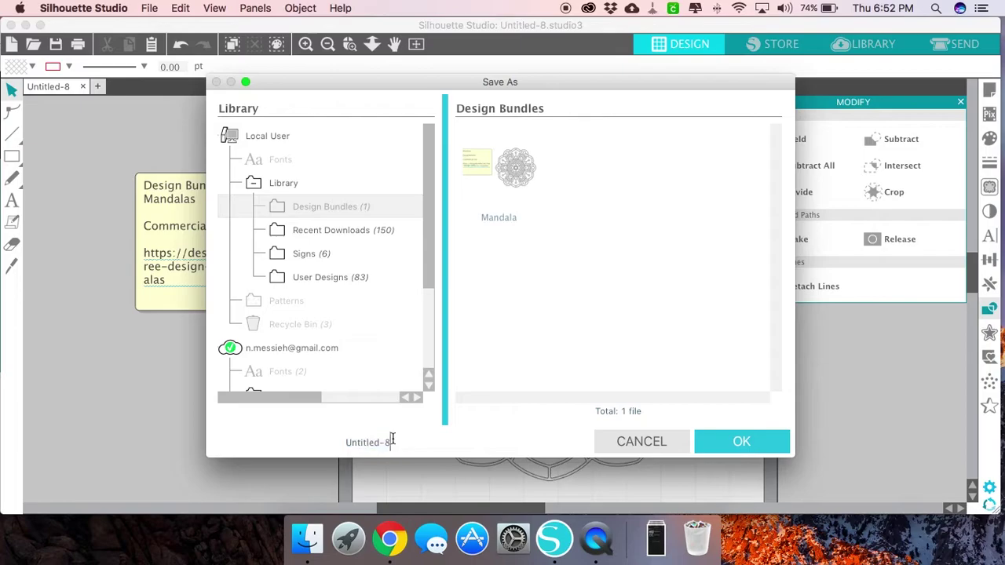
left_click_drag(392, 441, 289, 445)
type("andala s")
left_click(751, 441)
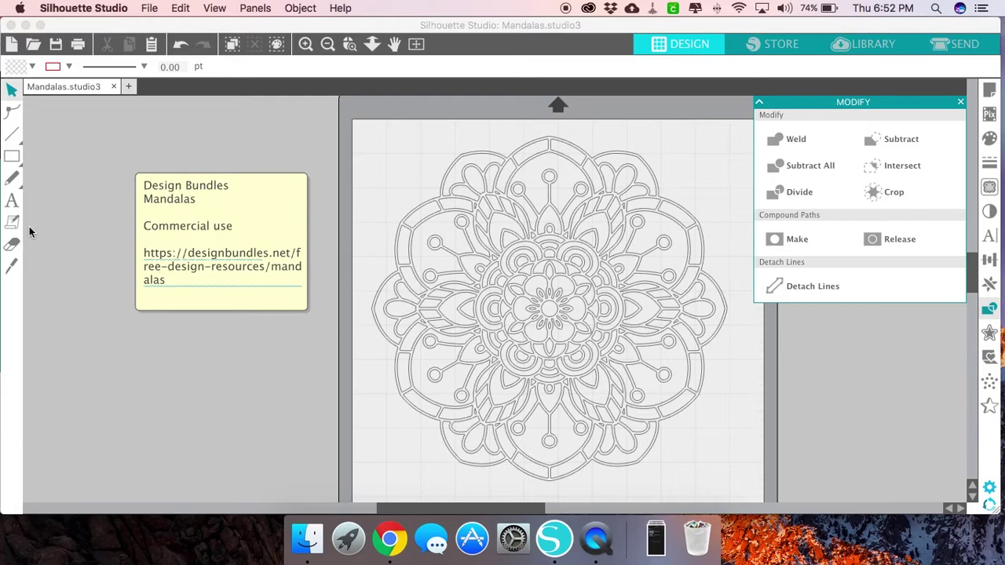
Close the Mandalas tab and reopen the saved Mandalas design from the library.
left_click(839, 46)
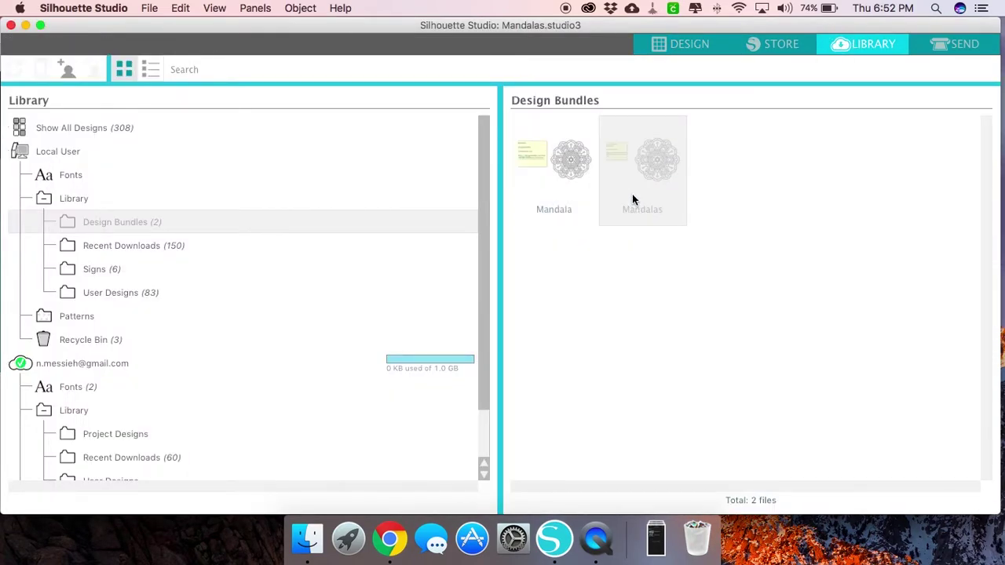
left_click(680, 43)
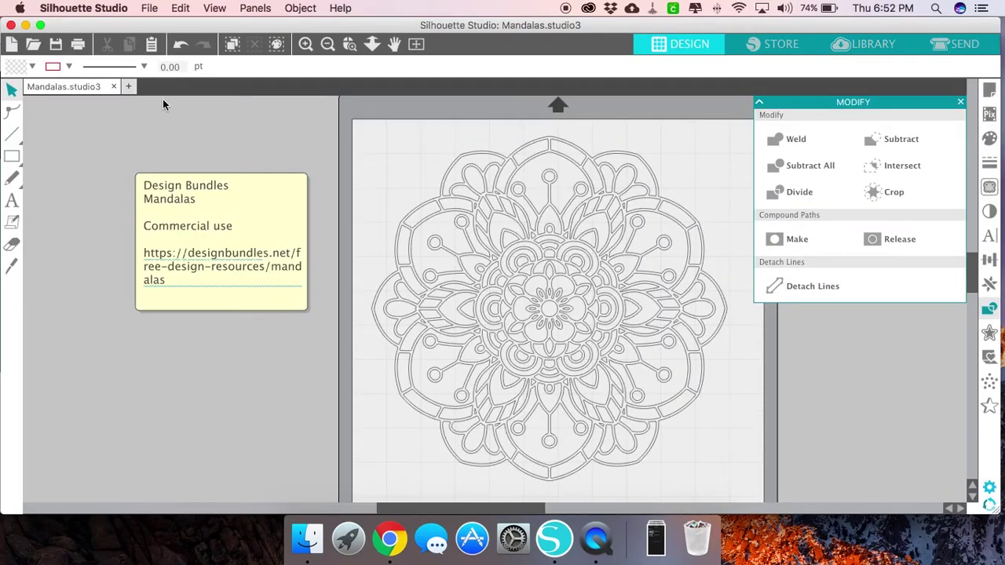
left_click(114, 87)
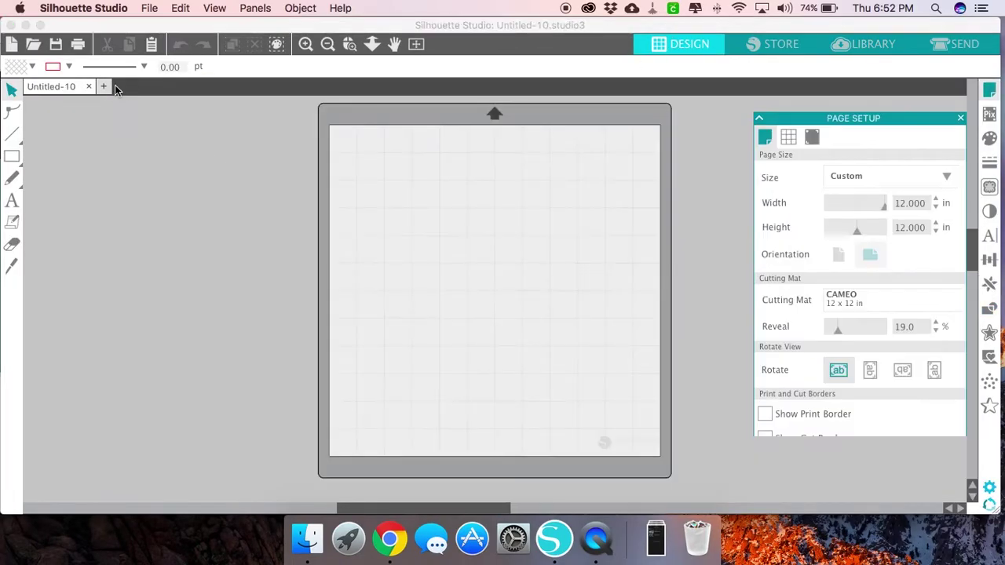
left_click(864, 44)
double_click(662, 195)
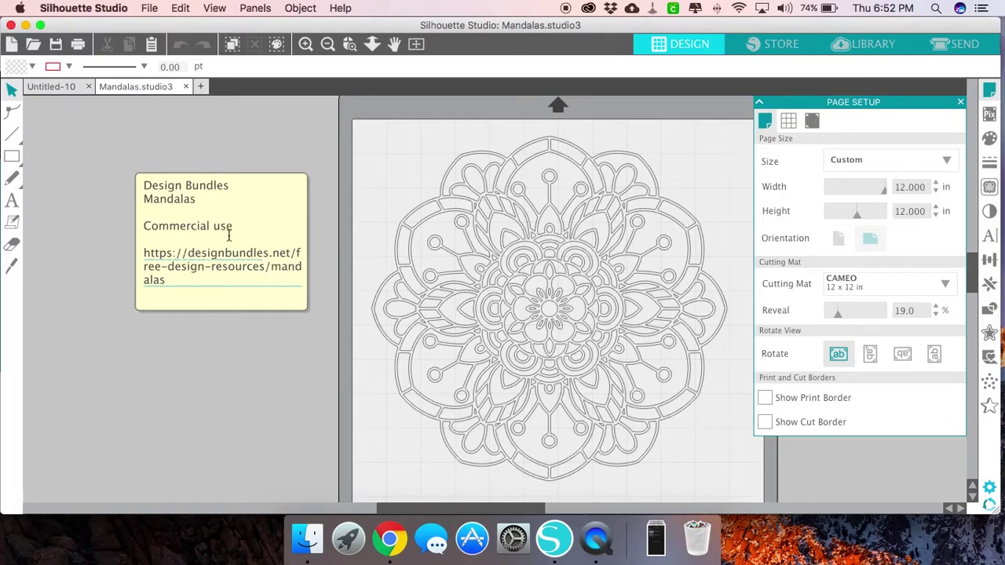
Select all of the existing text in the sticky note beside the mandala.
left_click(208, 249)
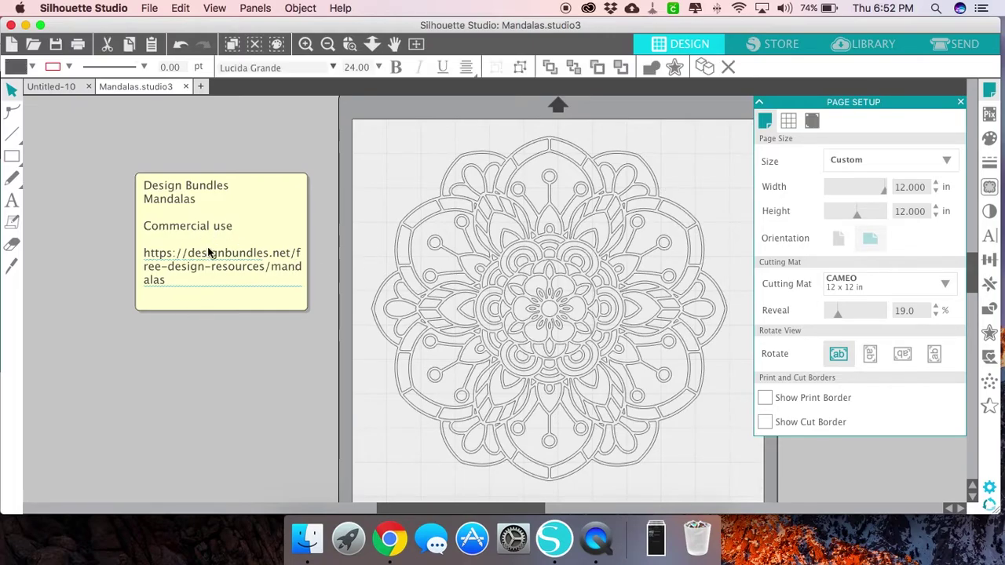
left_click(494, 308)
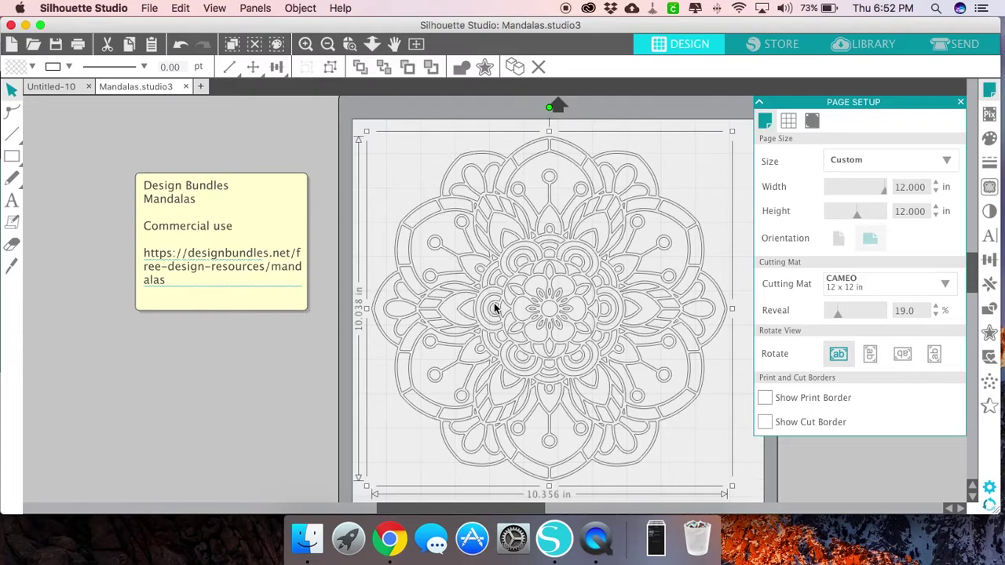
left_click(233, 225)
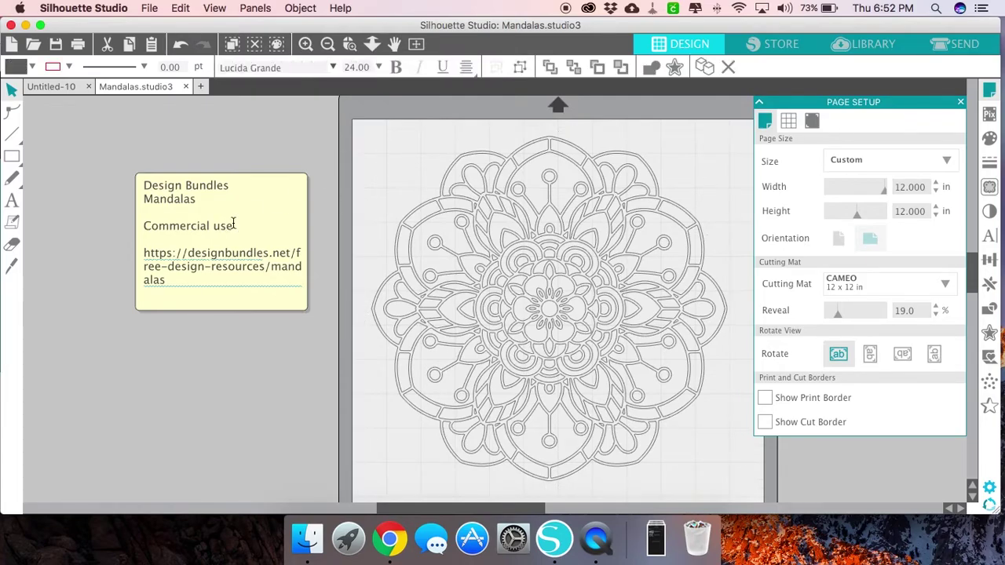
left_click_drag(193, 282, 144, 278)
double_click(184, 284)
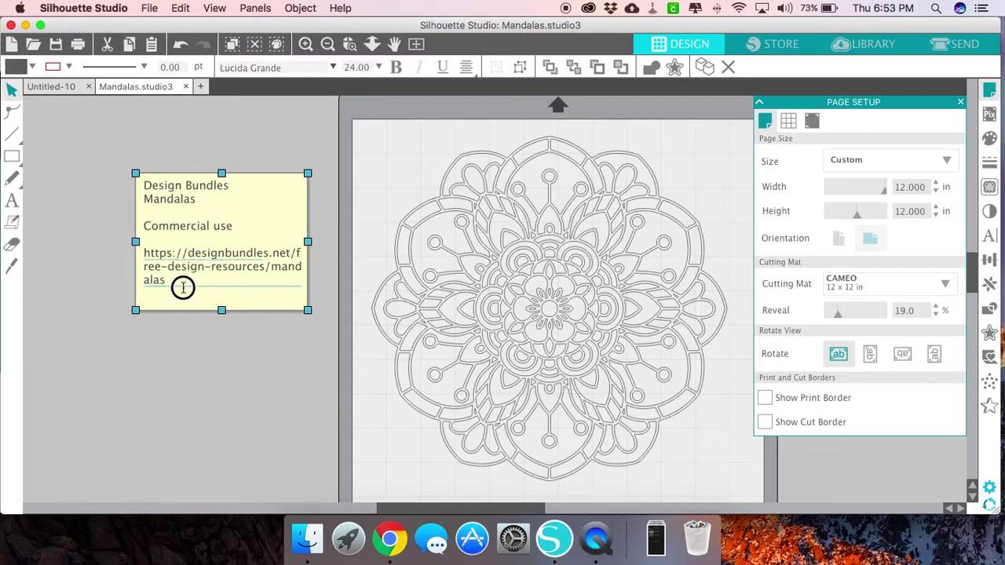
left_click(148, 187, "shift")
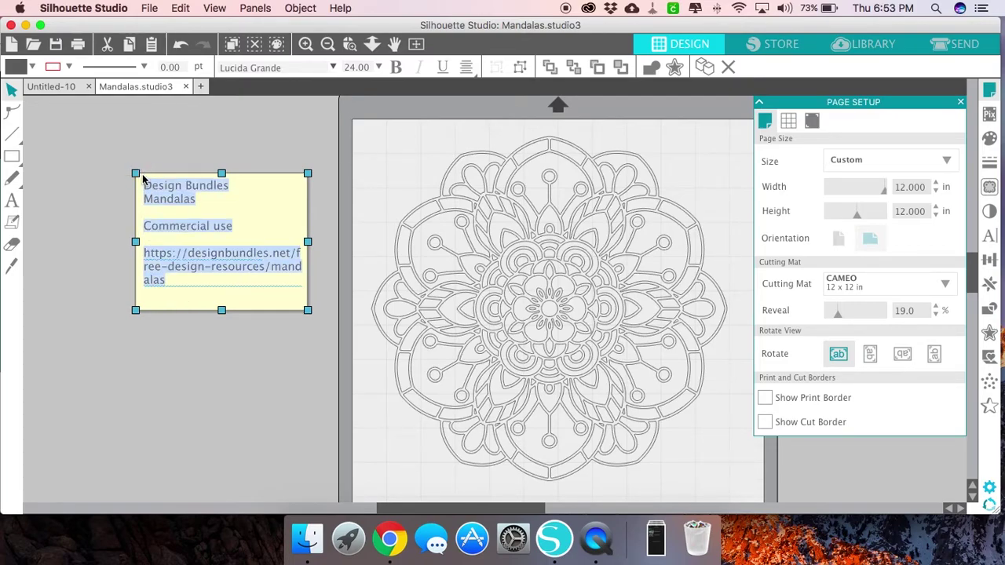
Replace it with the creator's name, 'copyright Personal use only', 'social media profiles' and 'links to your website'.
type("Nancy Messieh")
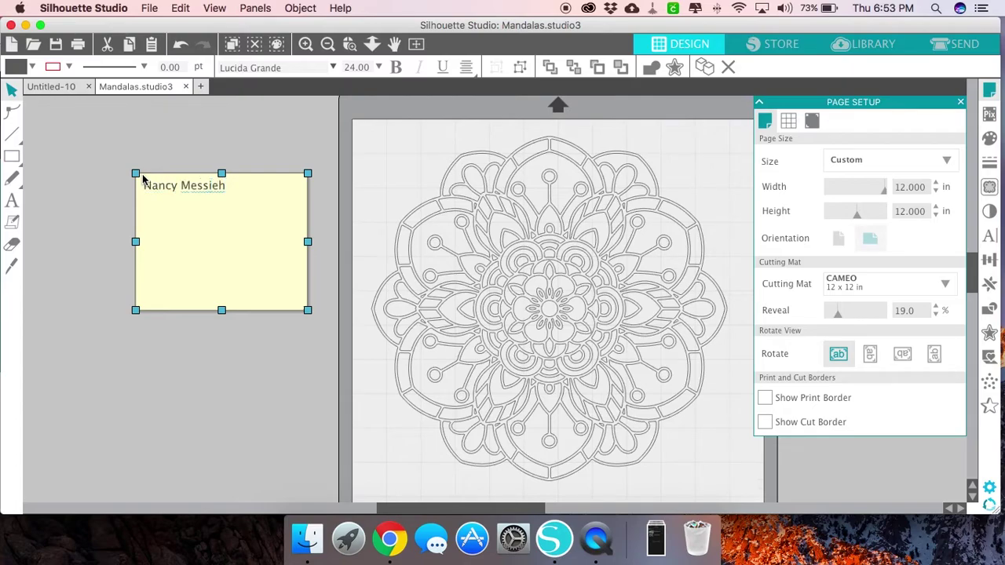
key("Return")
type("copyright  Personal u")
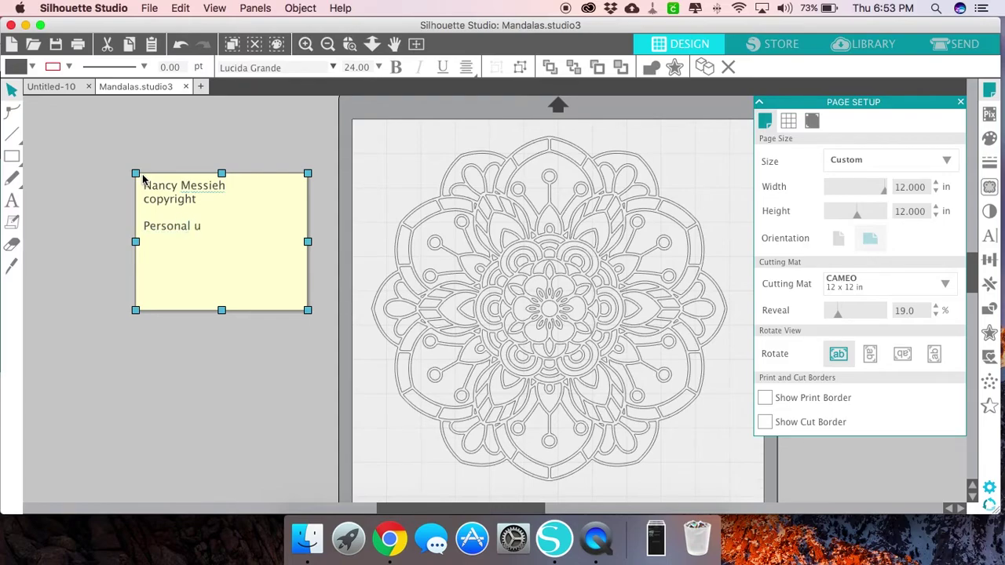
type("se only")
key("Return")
key("Return")
type("social meed")
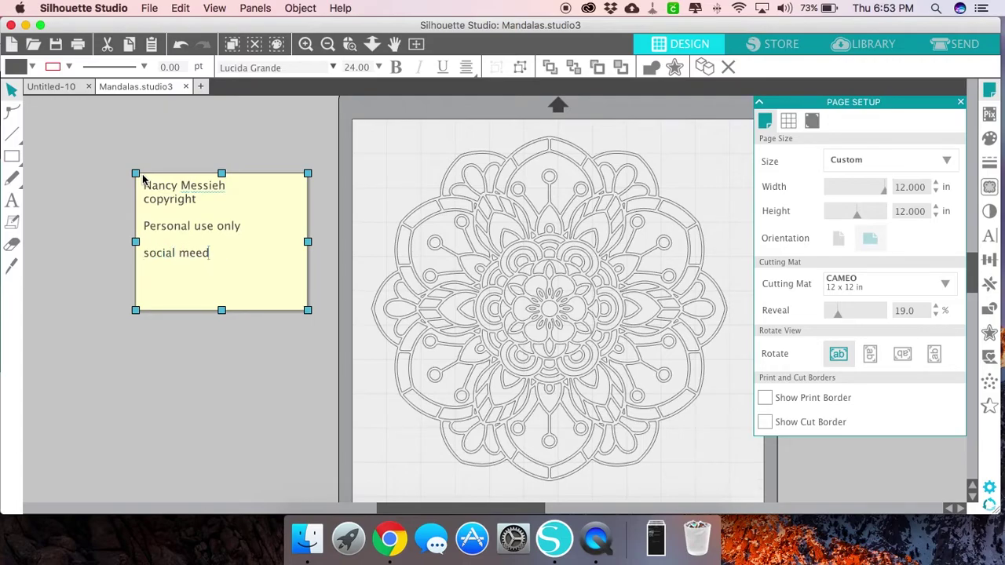
key("BackSpace")
key("BackSpace")
type("dia profiles")
type("links to your w")
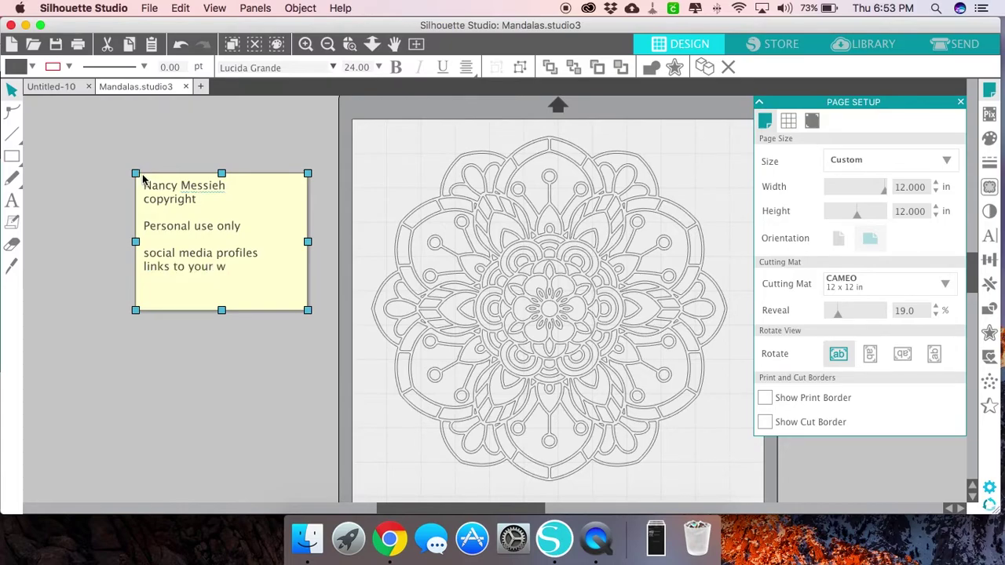
type("ebsite")
Save the design to the hard drive as Mandalas on the Desktop.
left_click(149, 8)
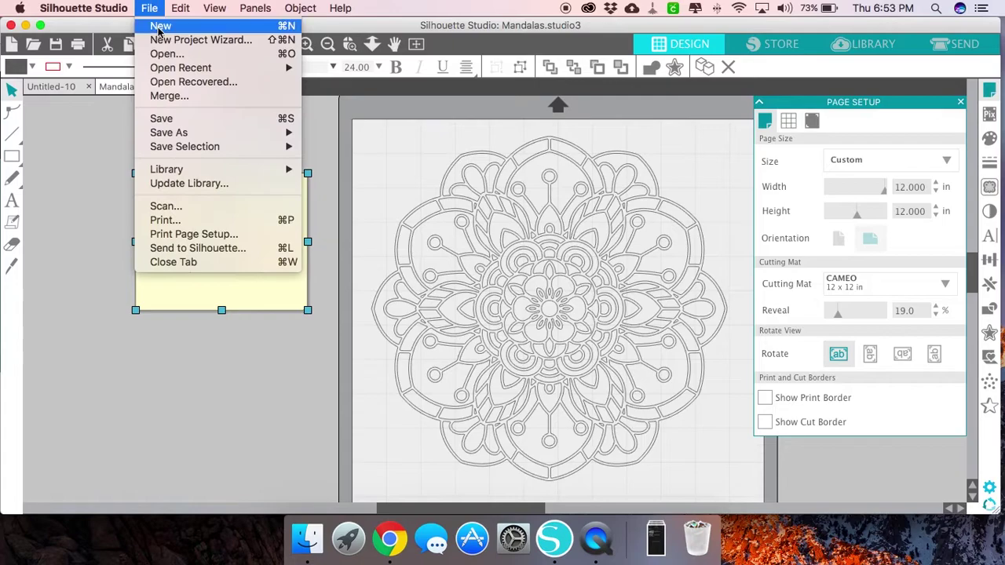
mouse_move(167, 135)
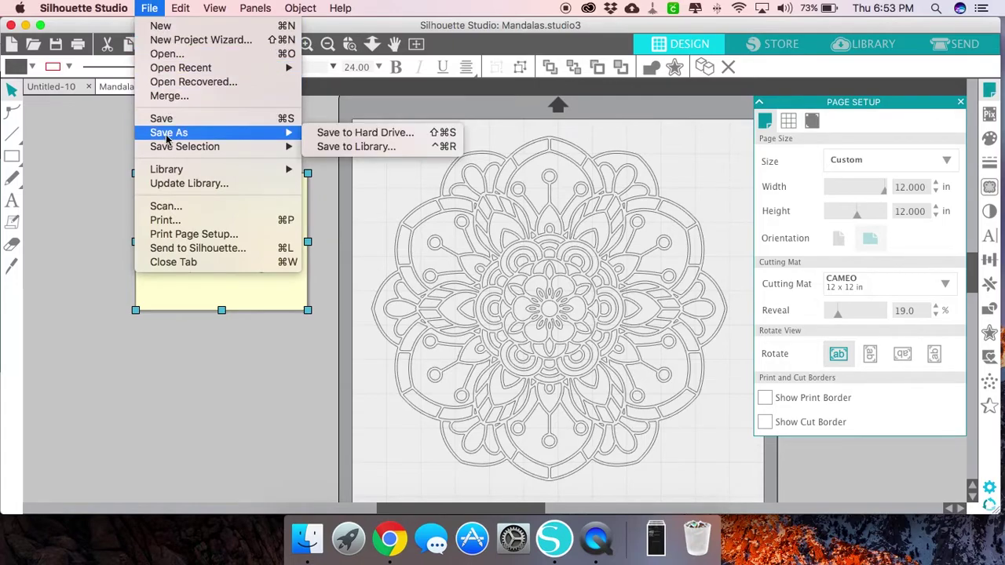
left_click(349, 135)
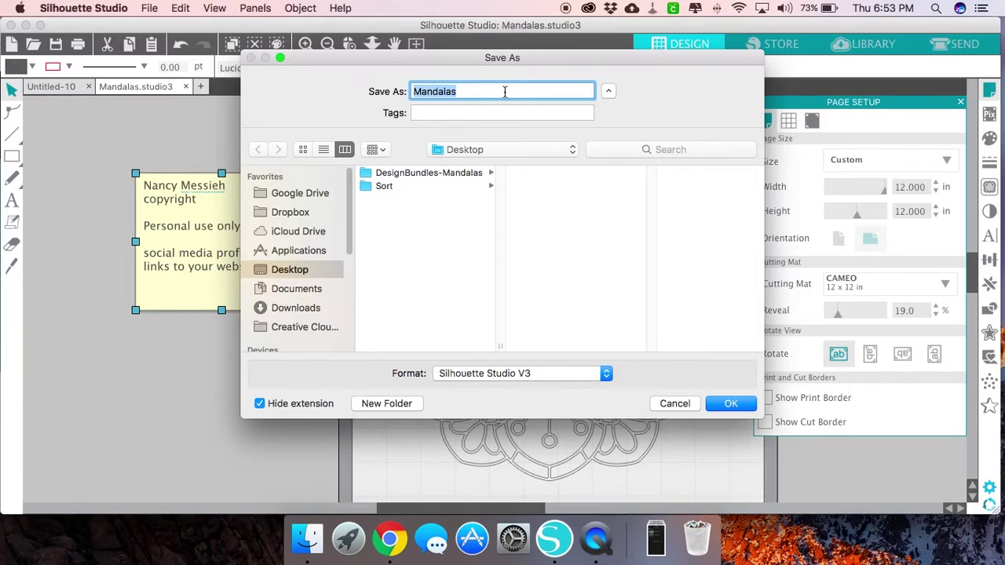
left_click(730, 404)
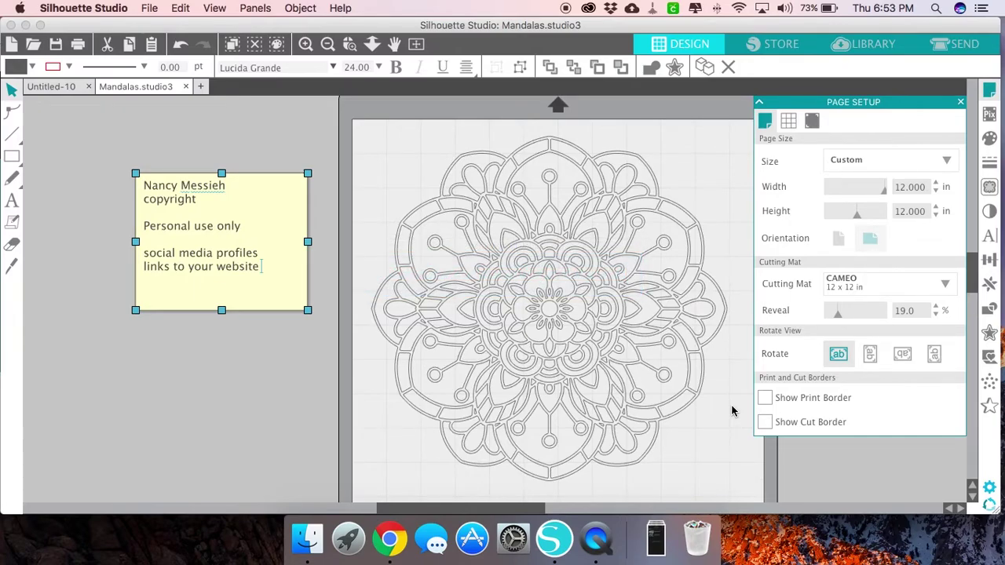
Close the Mandalas tab and reopen Mandalas.studio3 from the desktop.
left_click(186, 87)
key("F11")
double_click(957, 212)
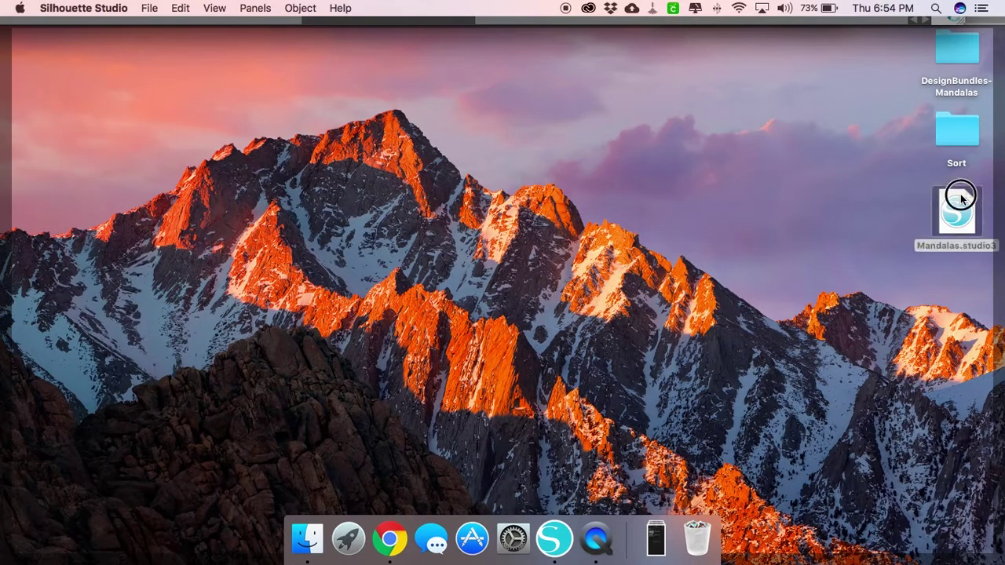